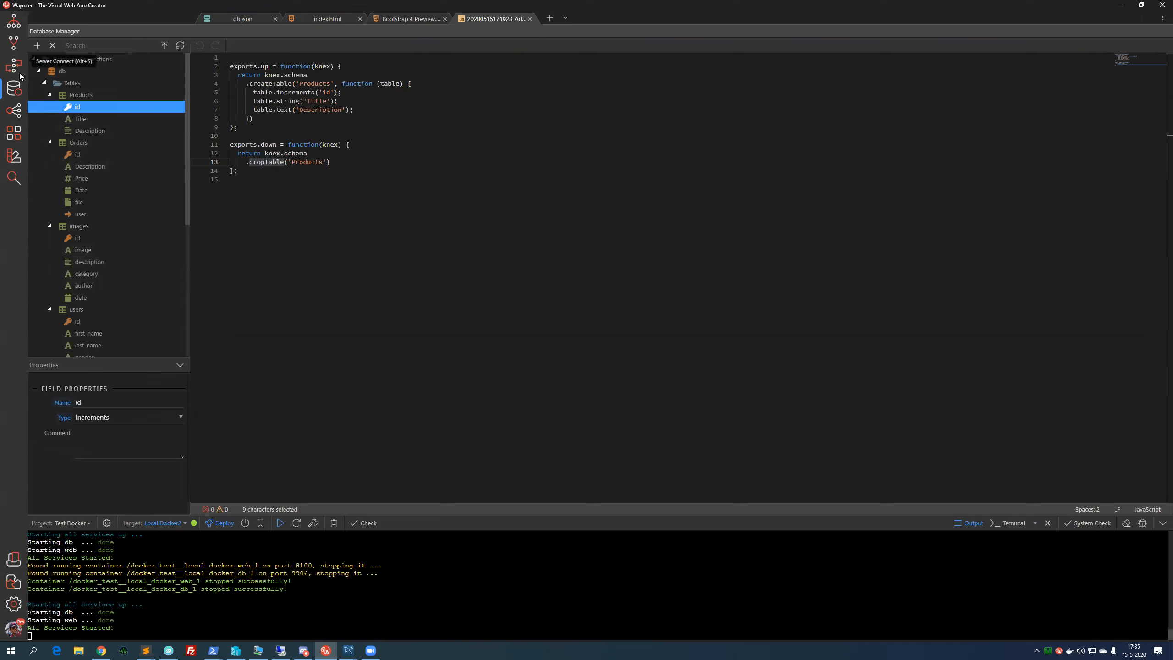
- Open the Theme Manager and view its Basic and Advanced theme settings
click(15, 156)
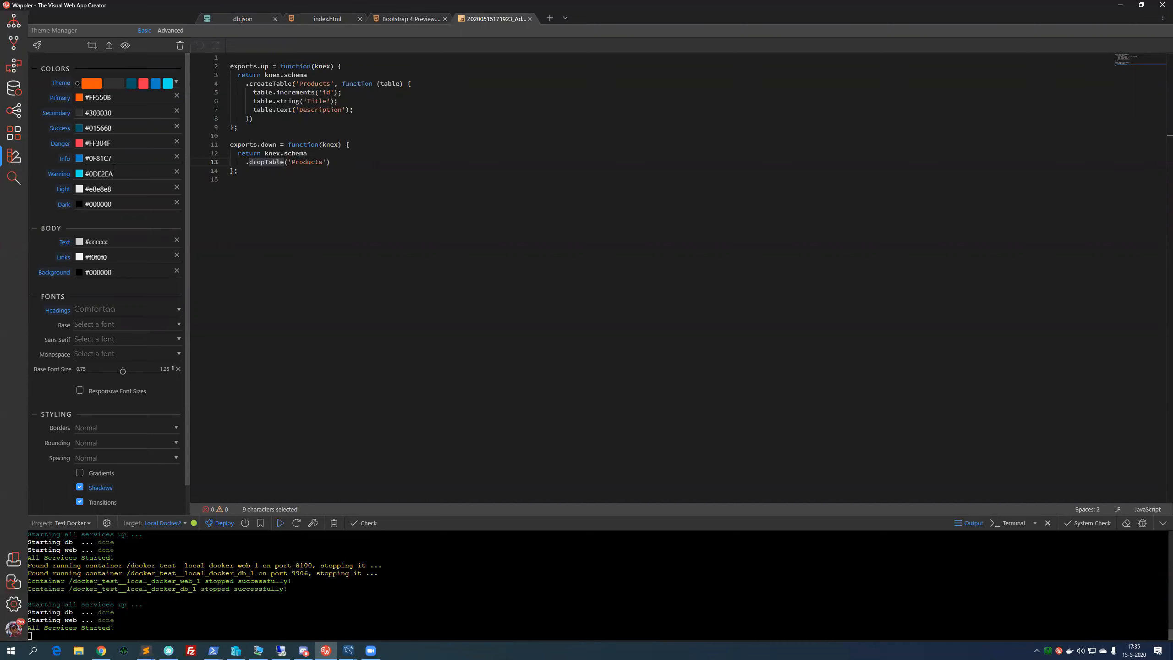
click(169, 30)
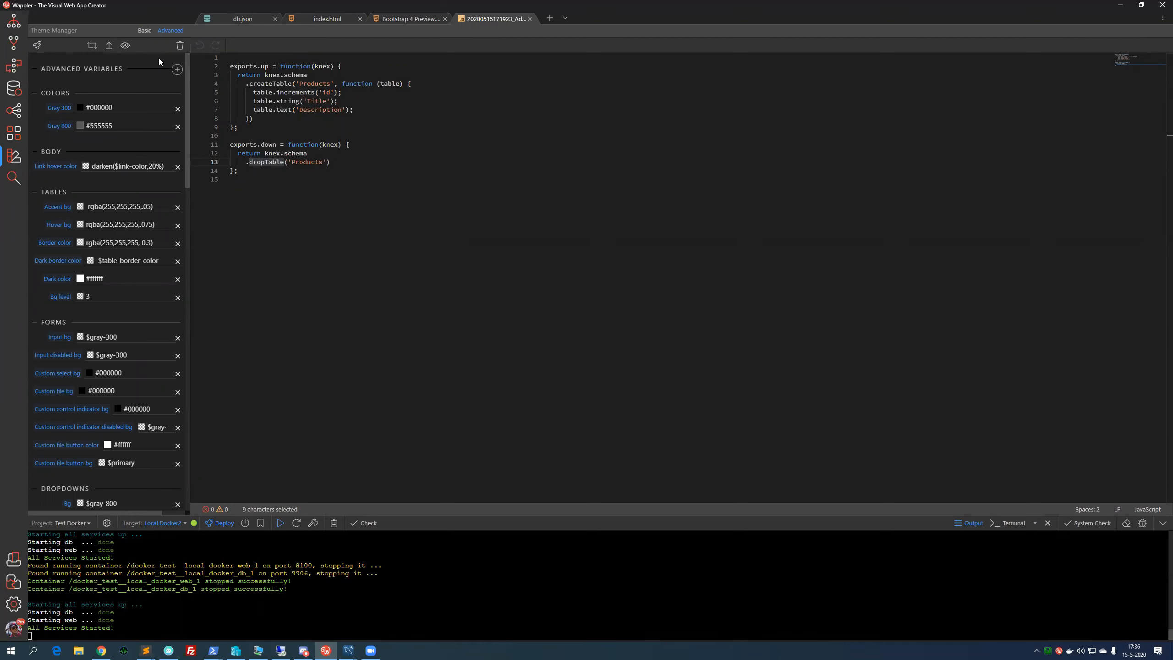
click(150, 30)
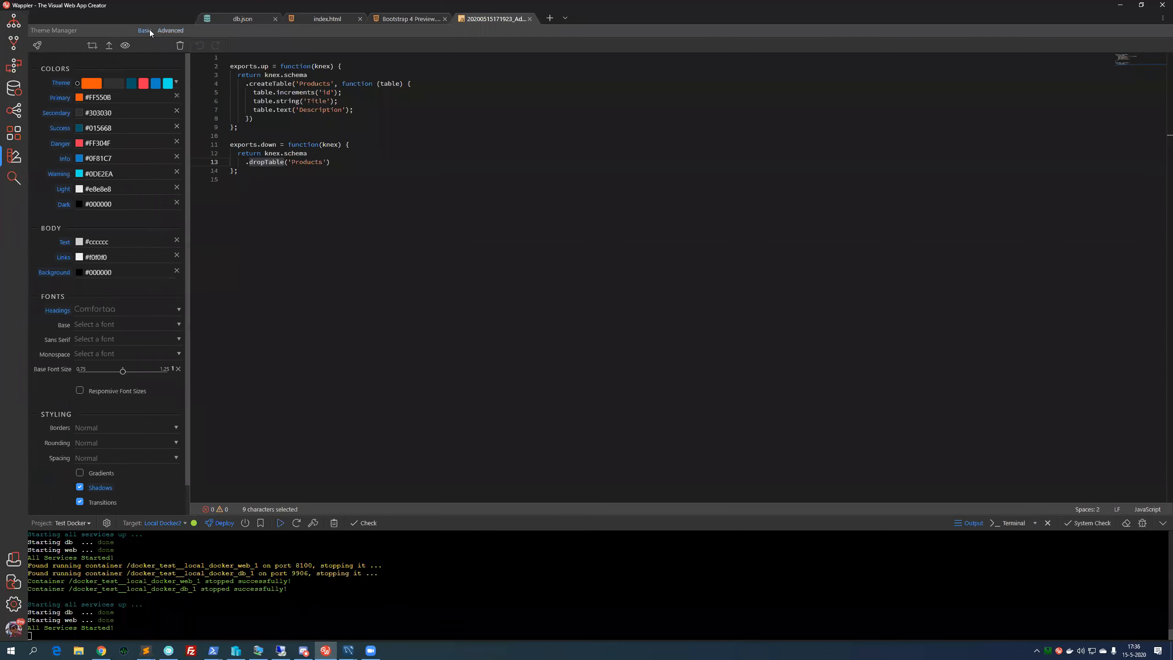
- Return to the Database Manager and inspect the properties of fields in the images and Orders tables
click(12, 89)
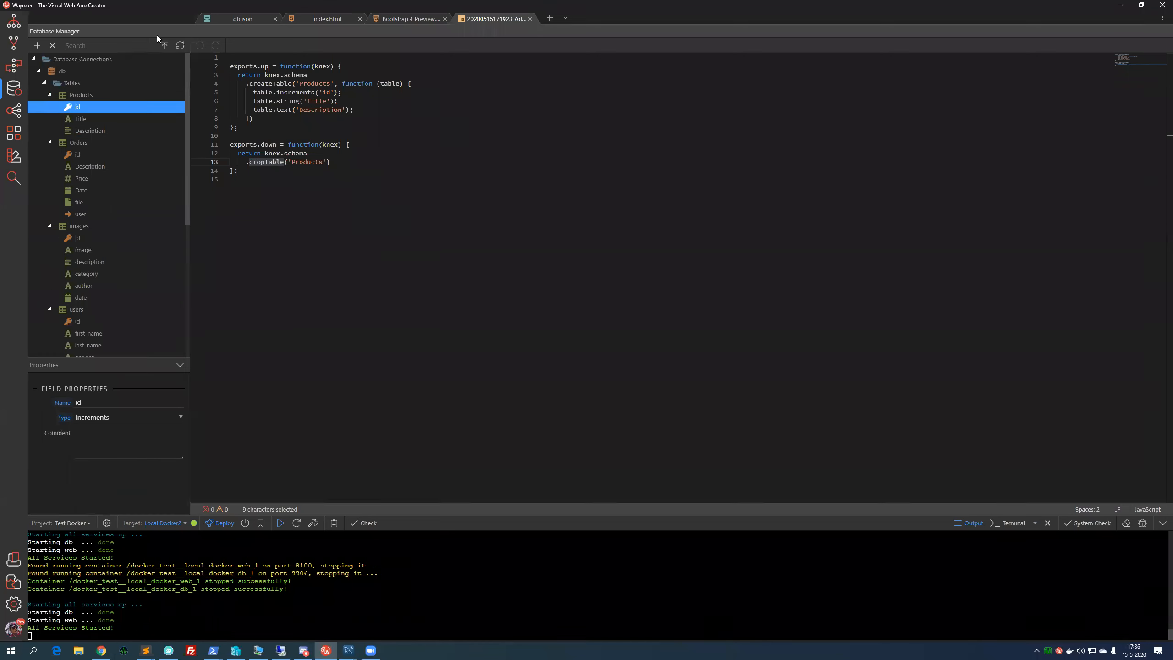
click(92, 237)
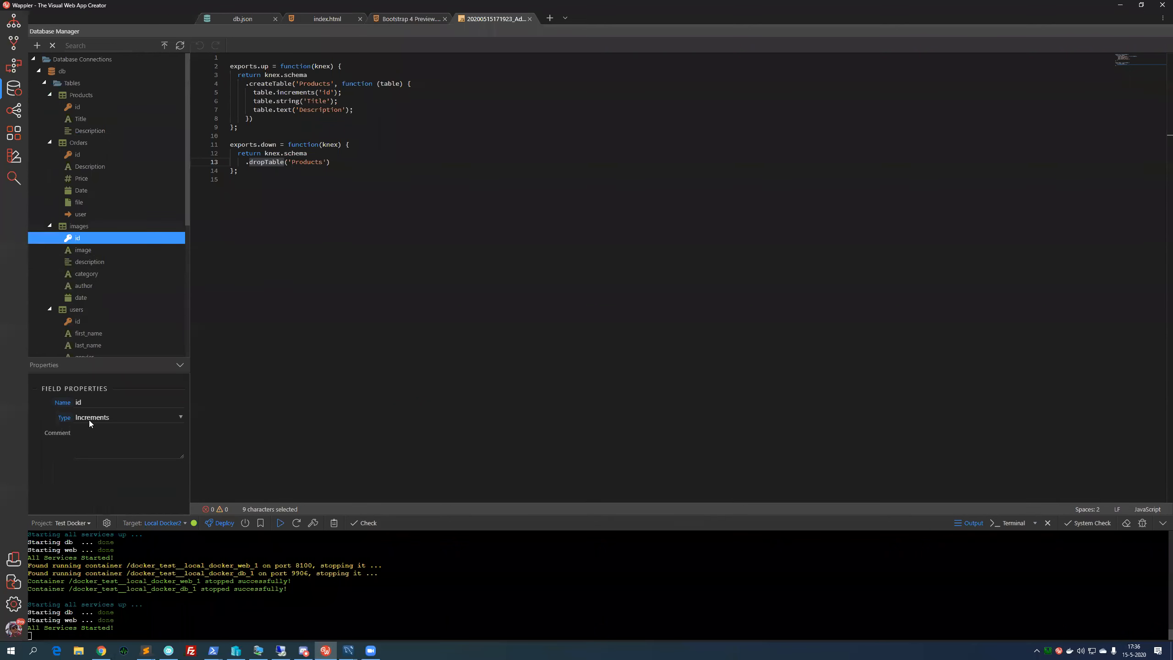
click(98, 274)
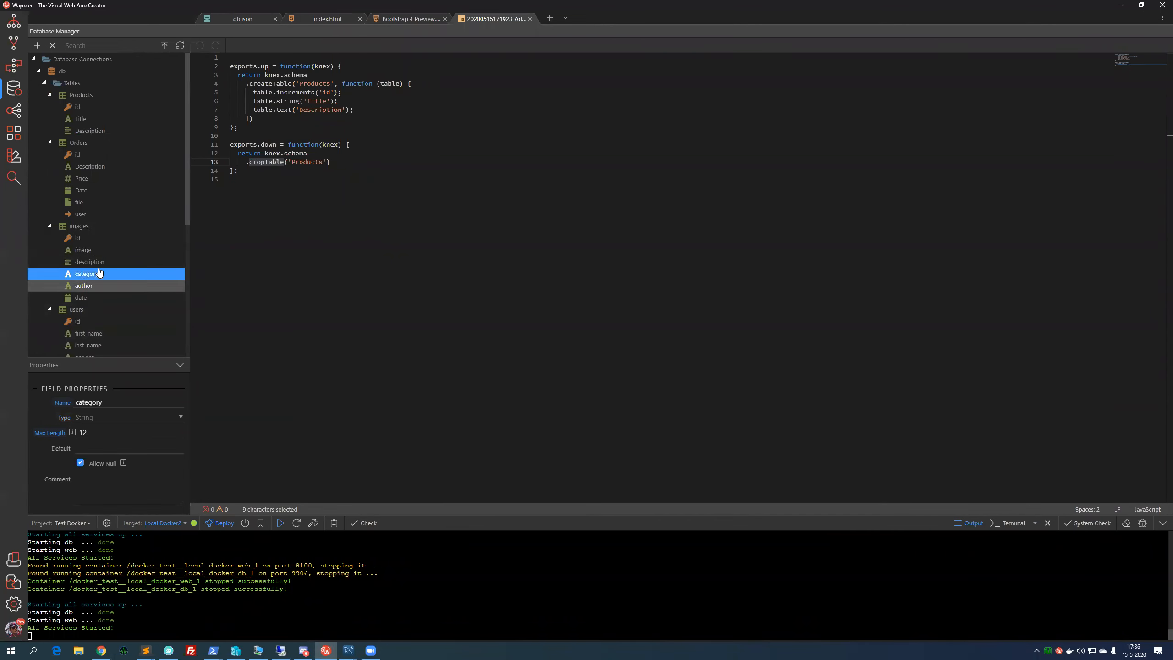
click(92, 238)
click(104, 216)
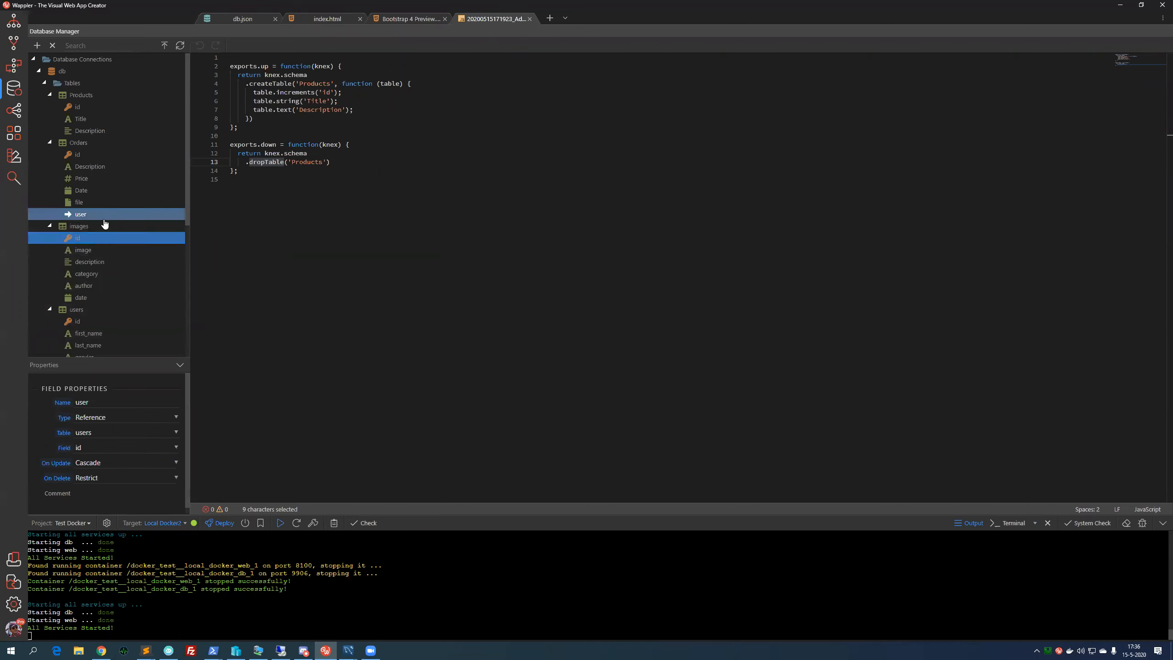
click(115, 237)
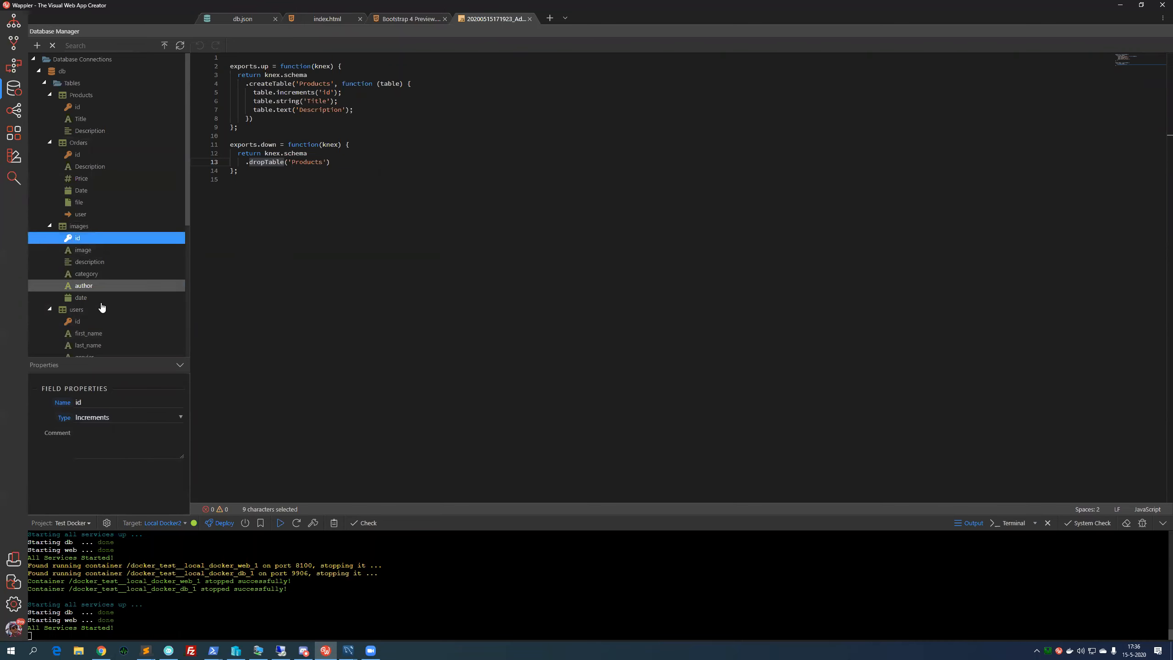
click(97, 250)
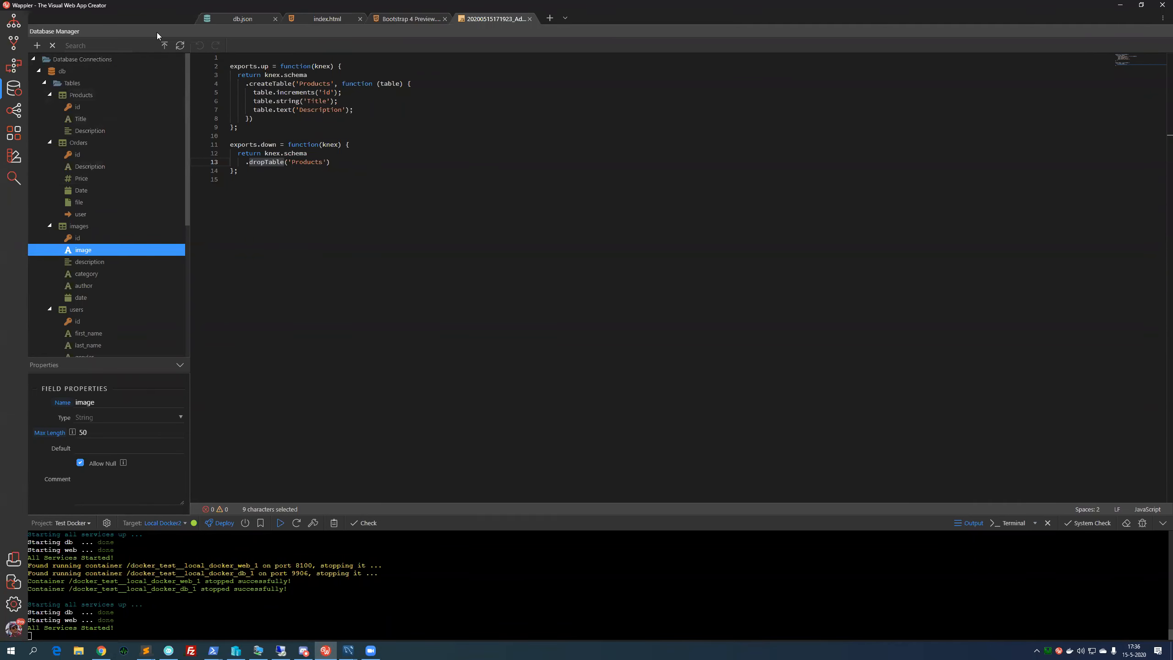
- Inspect the Products and Orders tables and the properties of their id and Description fields
click(95, 97)
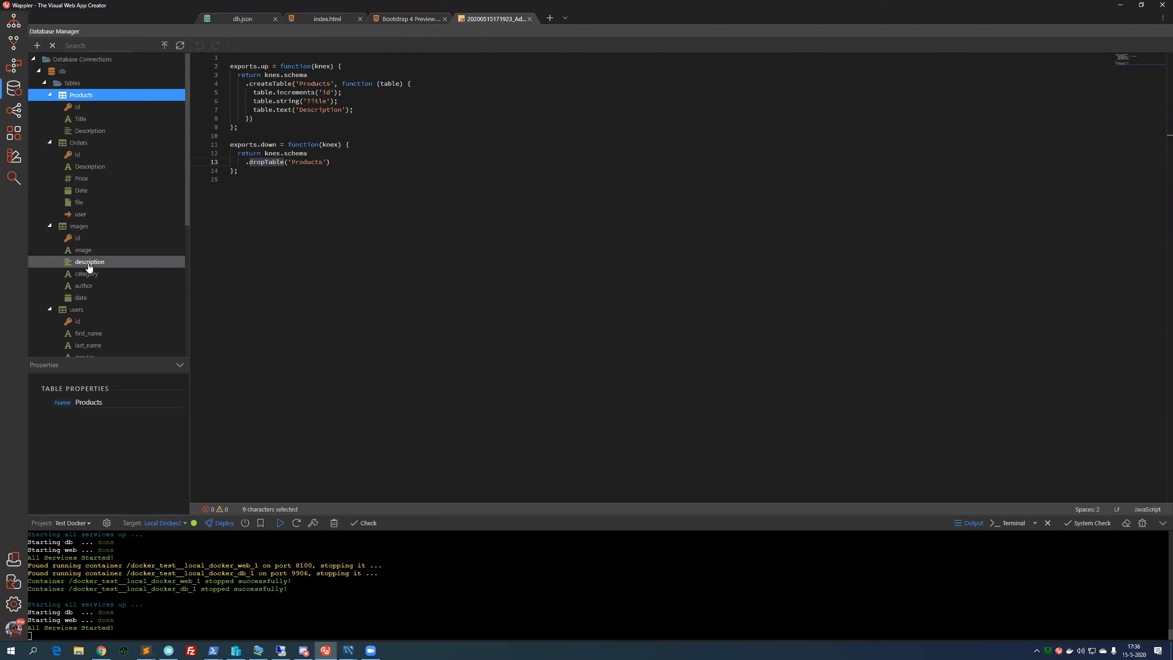
click(80, 111)
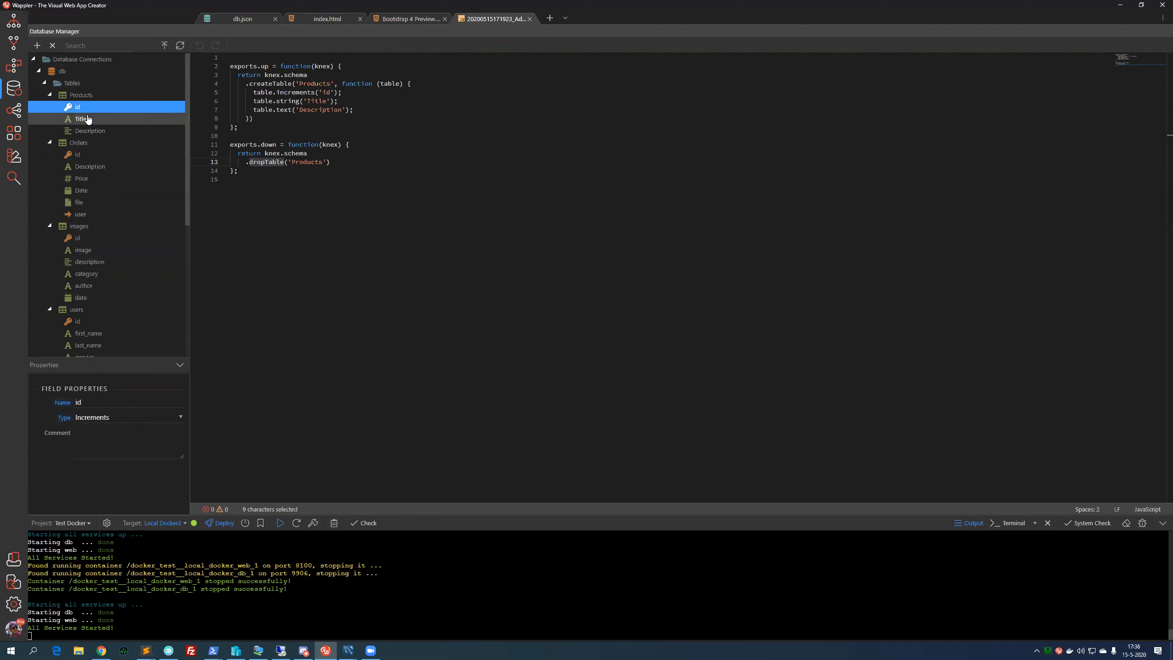
click(74, 157)
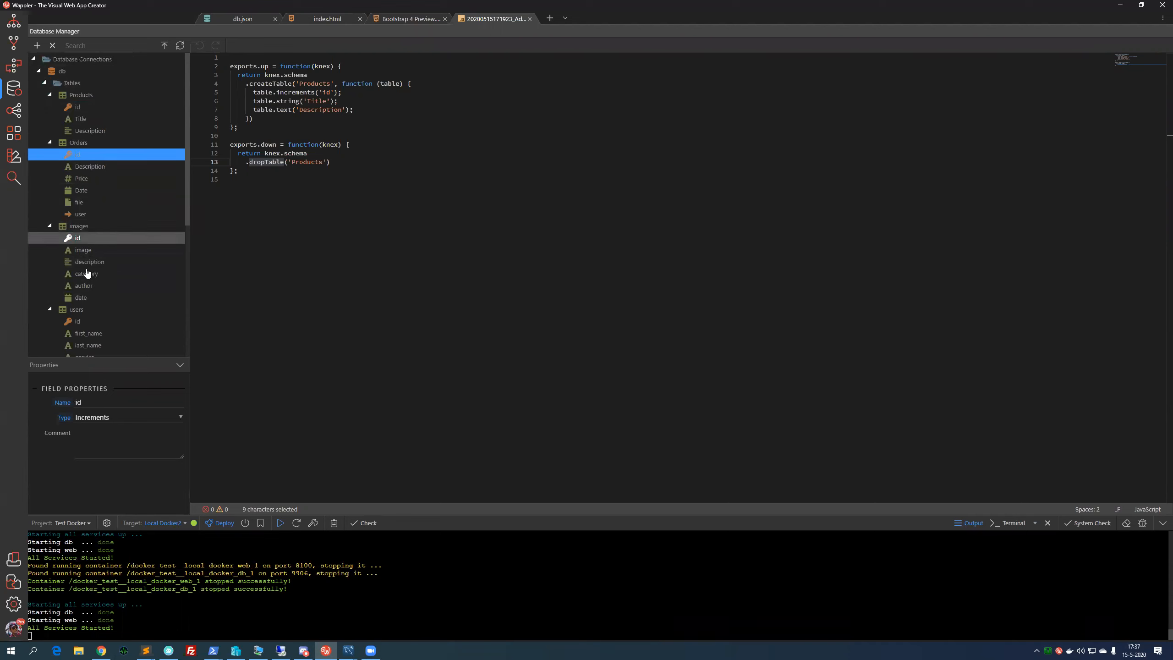
click(78, 237)
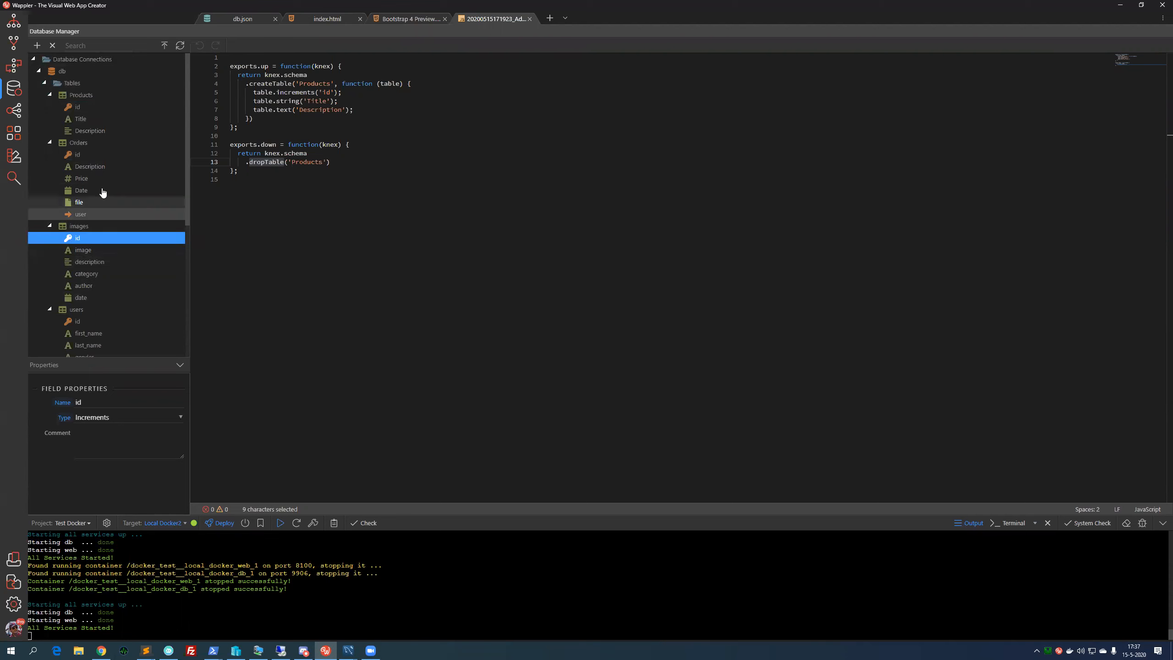
click(83, 145)
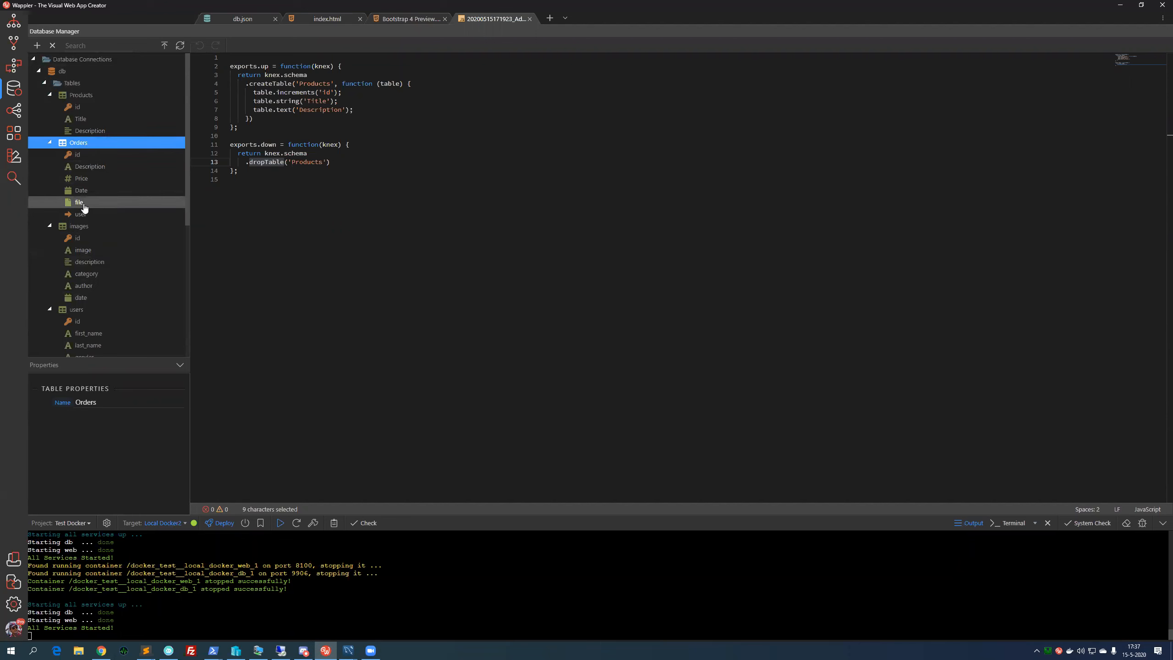
click(92, 168)
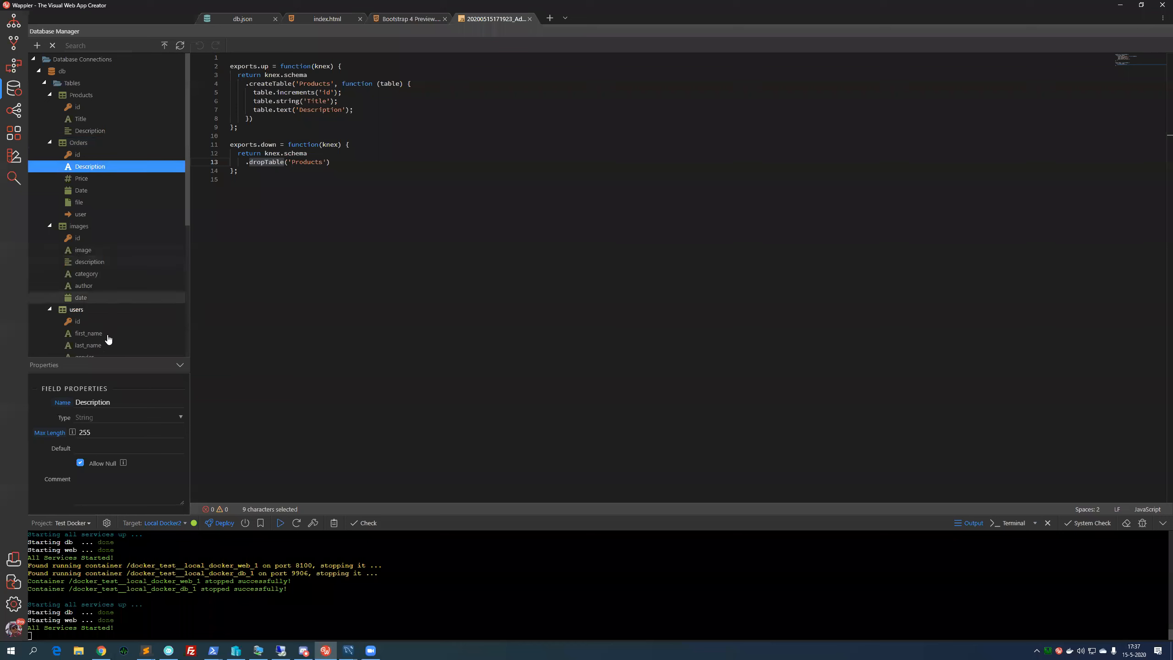
- Browse the list of available field types for the Orders Description field without changing it
click(117, 419)
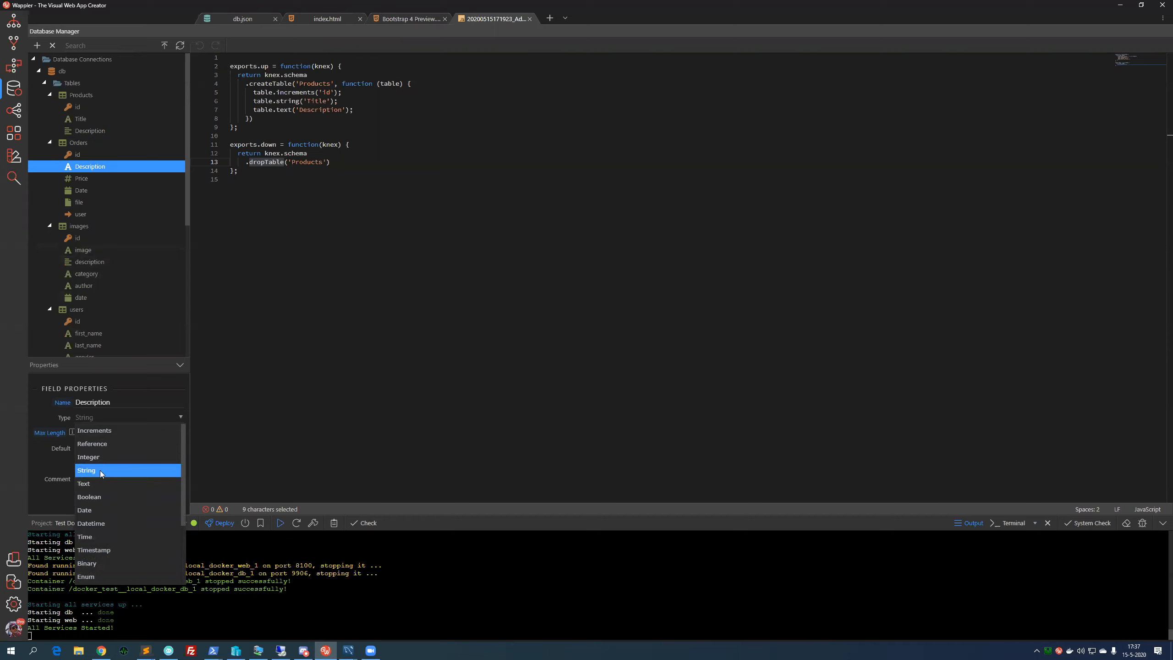
scroll(98, 510, down, 2)
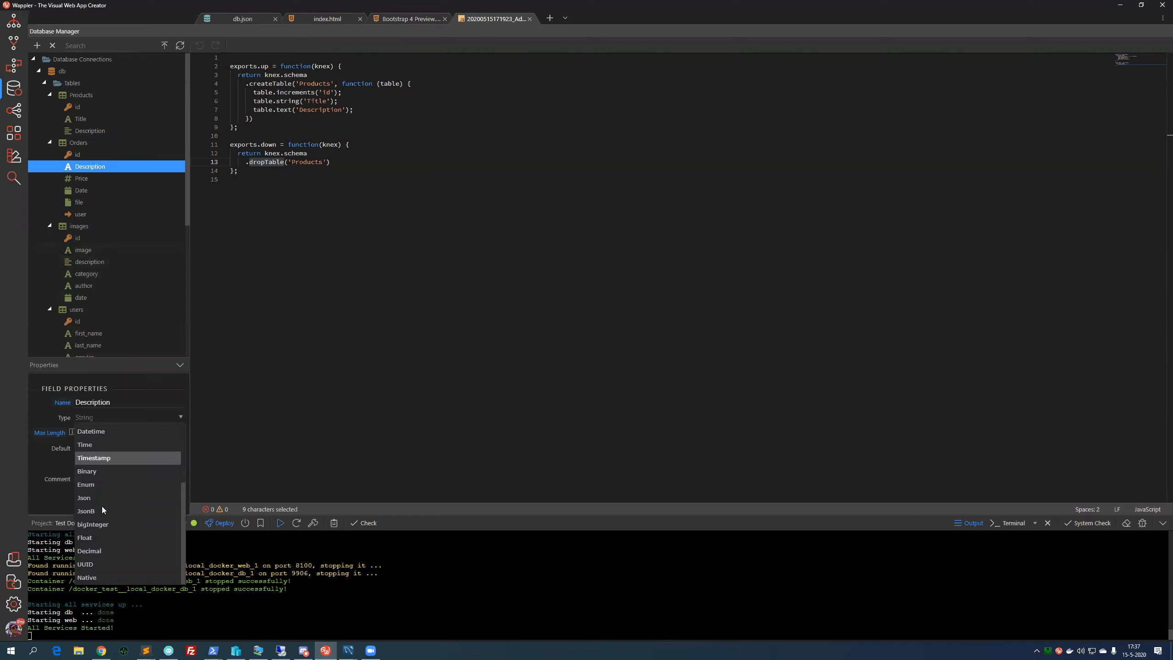
scroll(112, 567, up, 2)
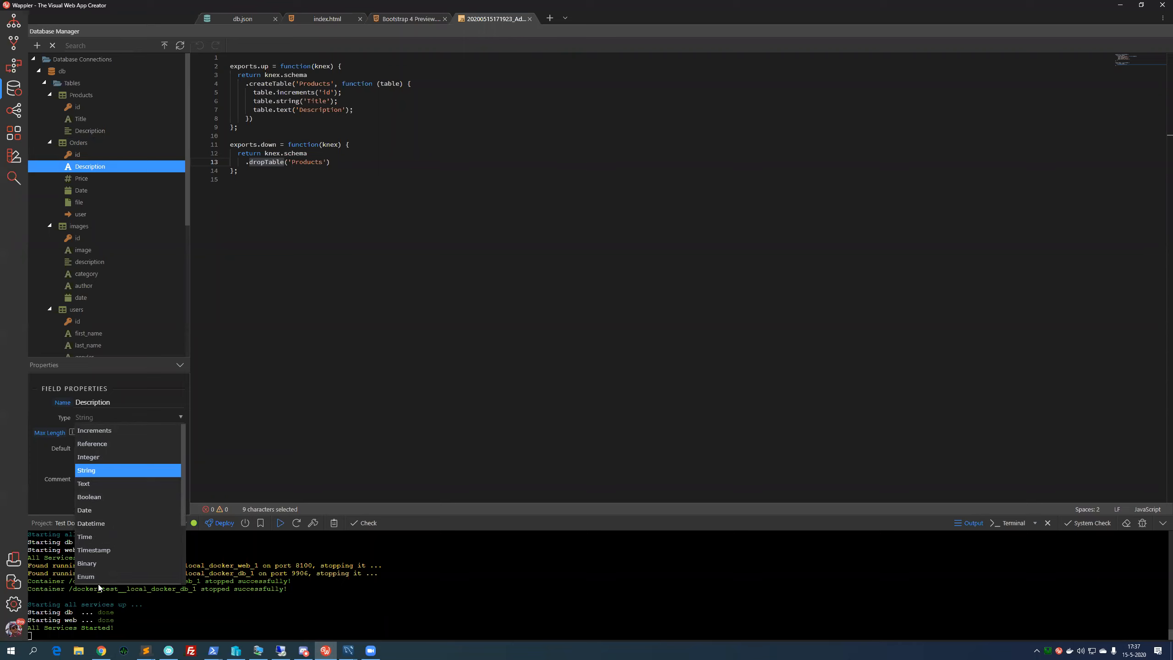
click(48, 510)
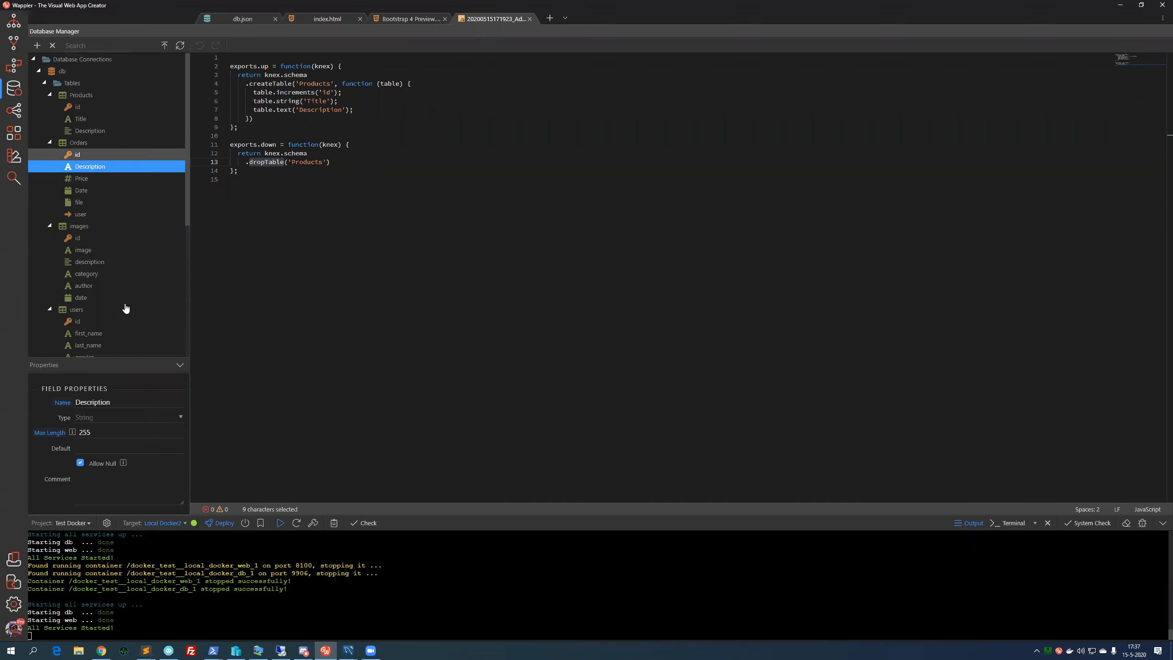
- Select the images table and browse down the database tree to the Changes history
click(97, 240)
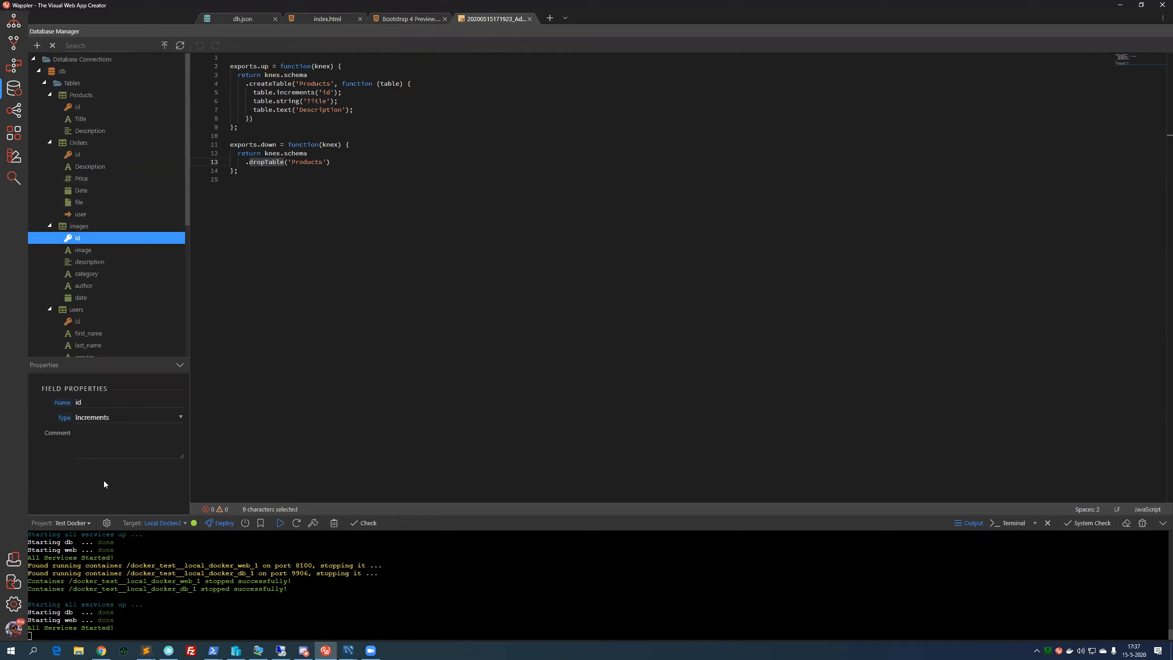
click(87, 226)
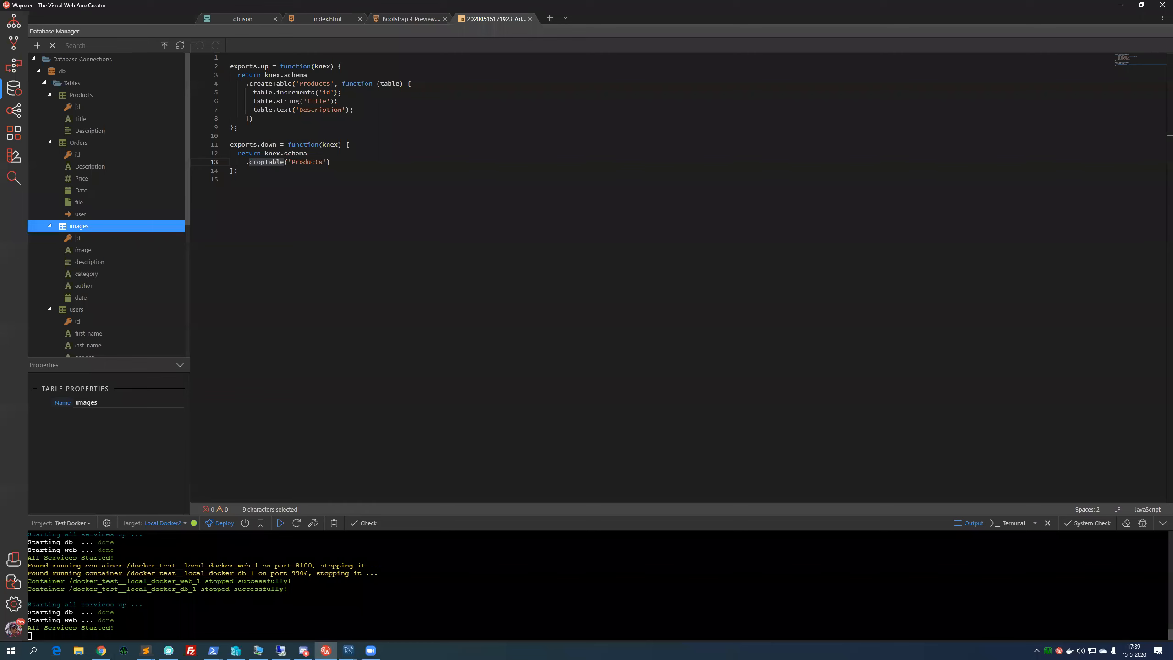
scroll(105, 284, down, 4)
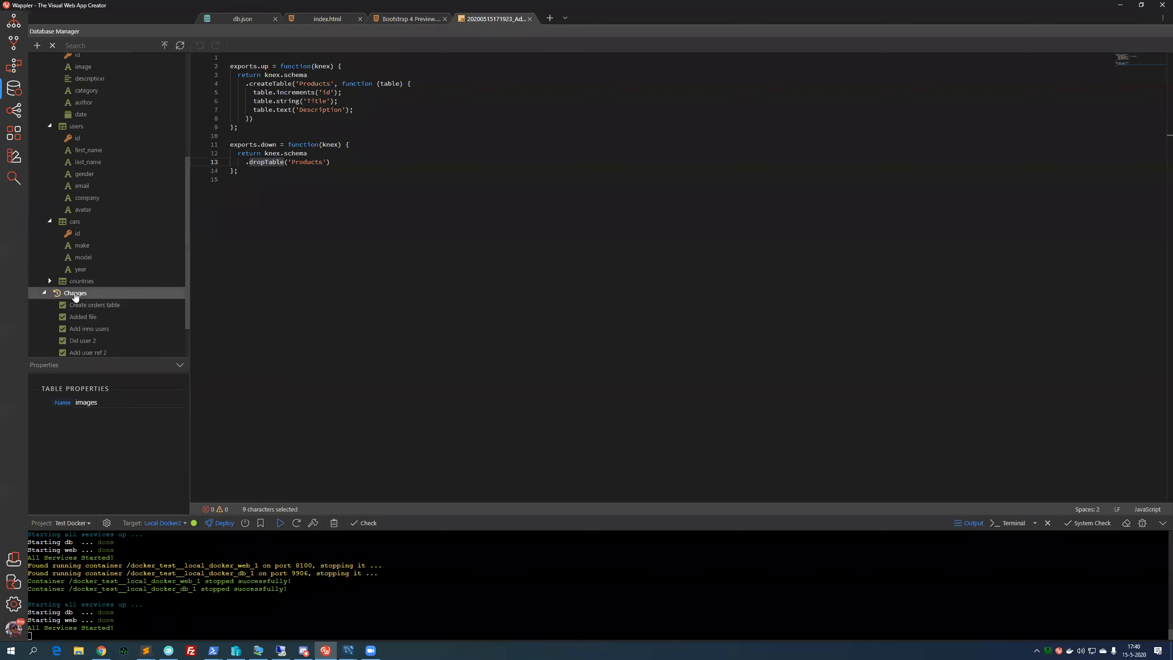
click(75, 293)
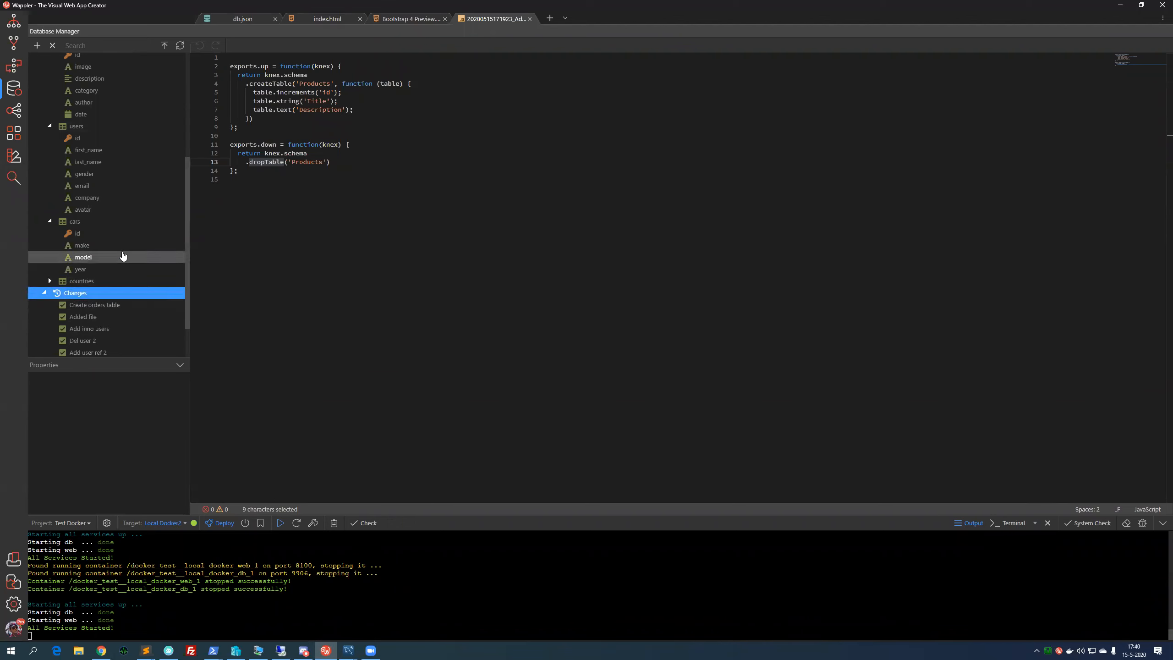
scroll(123, 283, up, 3)
scroll(123, 283, up, 1)
scroll(110, 297, down, 1)
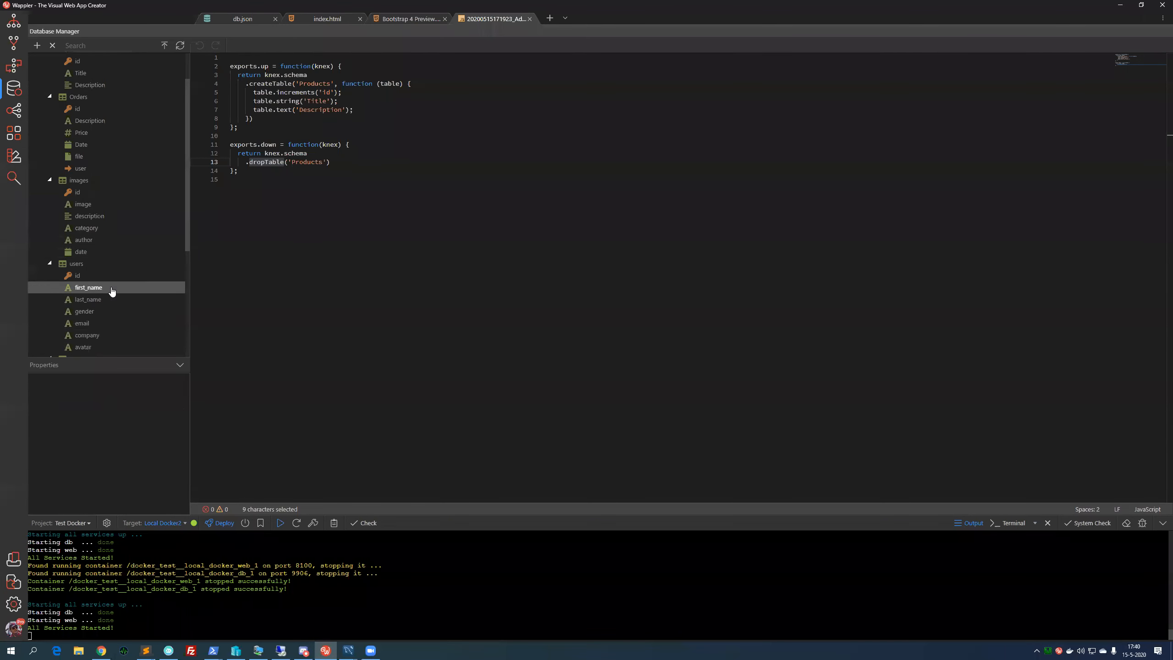
scroll(111, 287, down, 3)
click(94, 292)
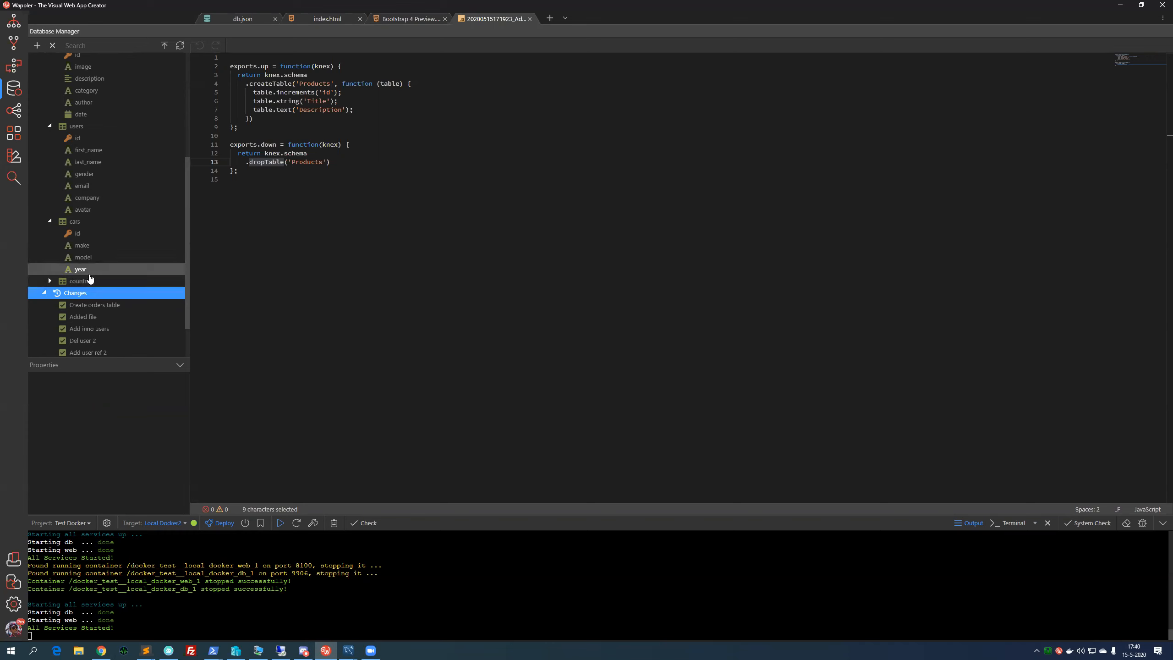
- Scroll through the tables and the Changes list to review the recorded schema changes
scroll(91, 282, up, 1)
scroll(91, 282, up, 3)
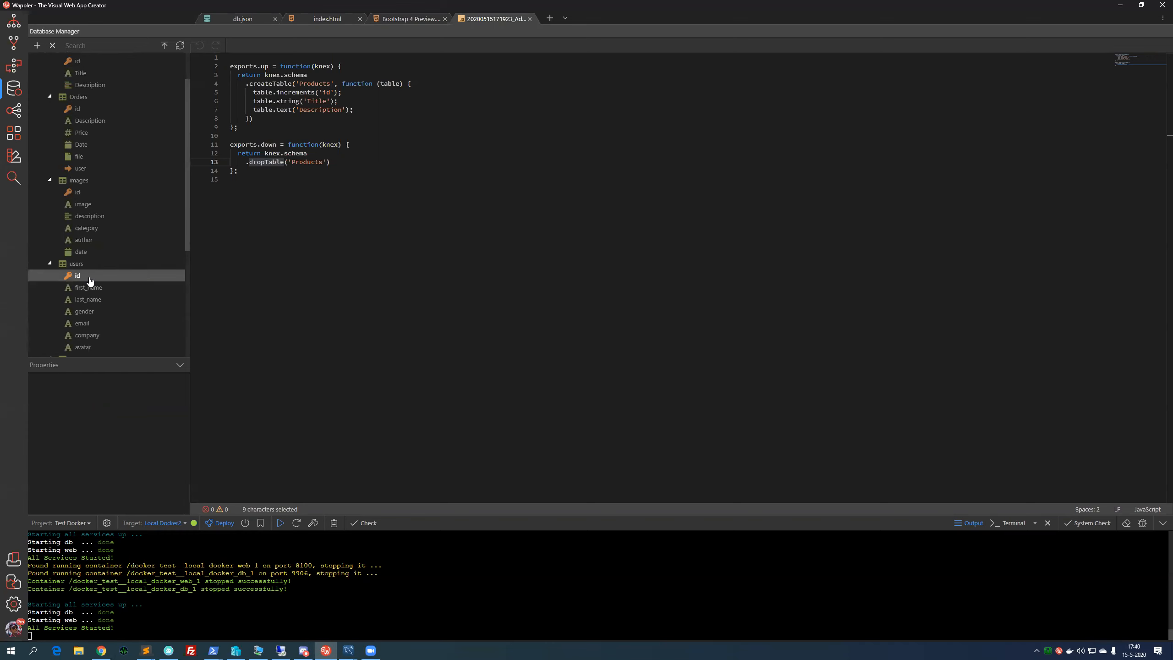
scroll(91, 283, down, 1)
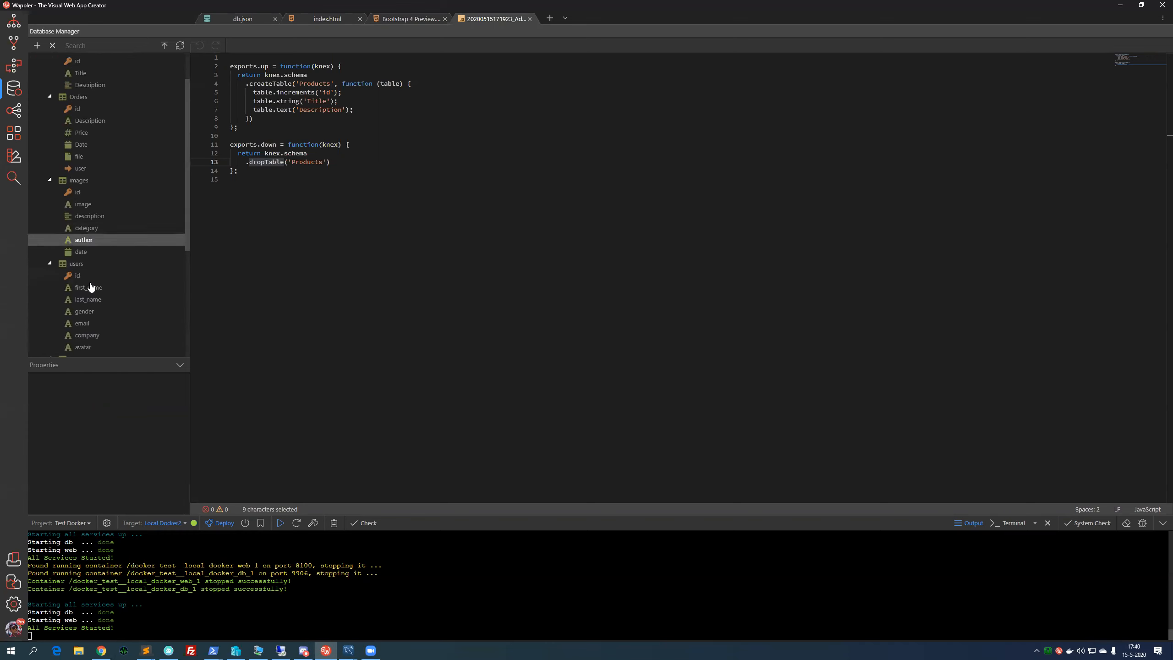
scroll(92, 284, down, 2)
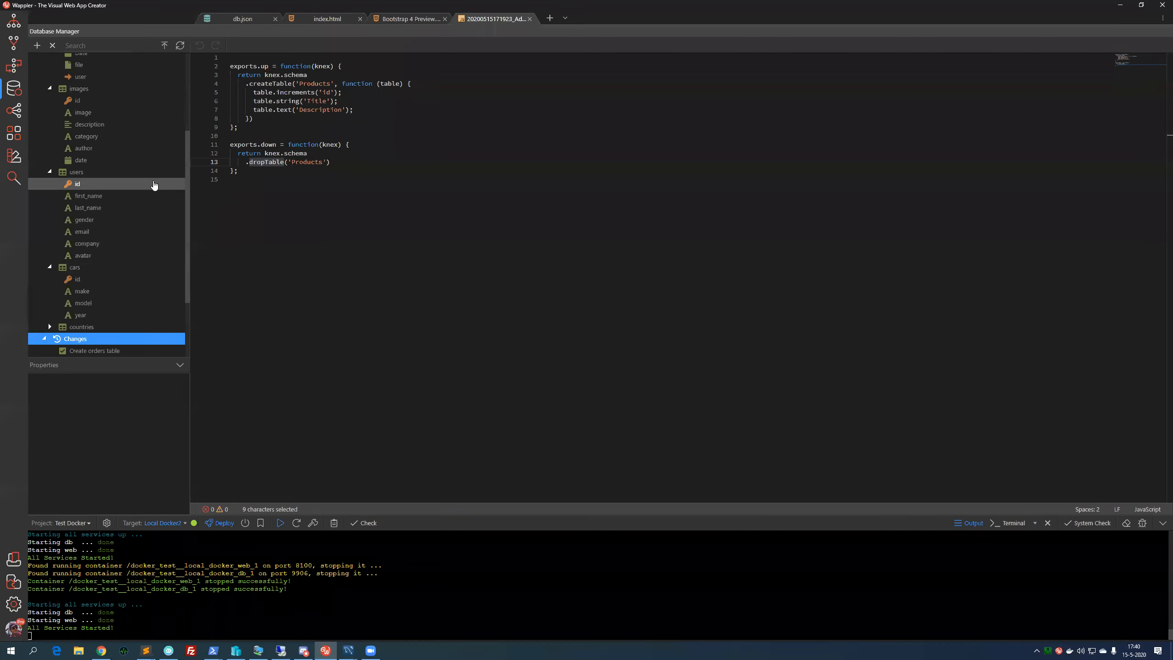
scroll(154, 184, up, 4)
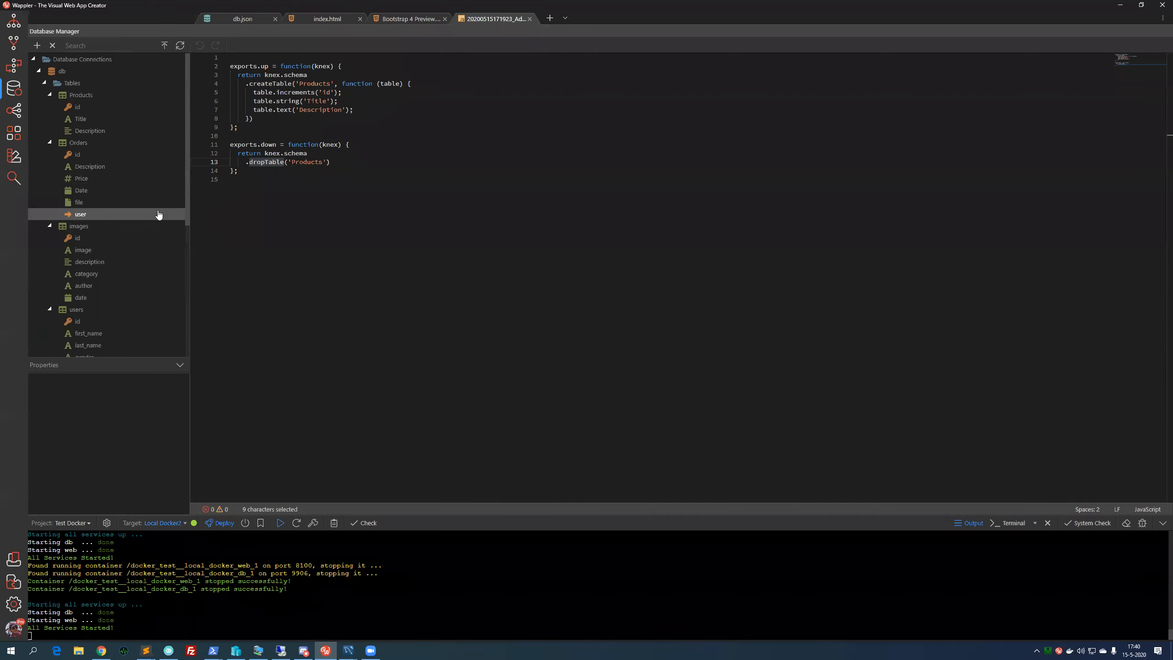
scroll(153, 240, down, 5)
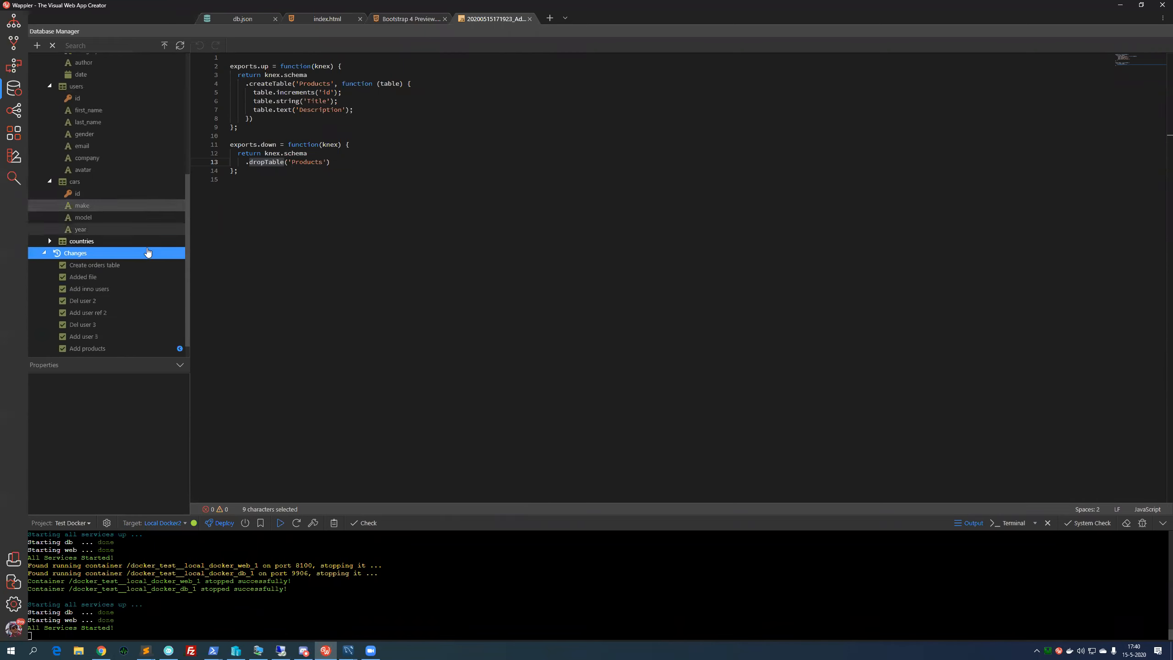
scroll(148, 249, down, 2)
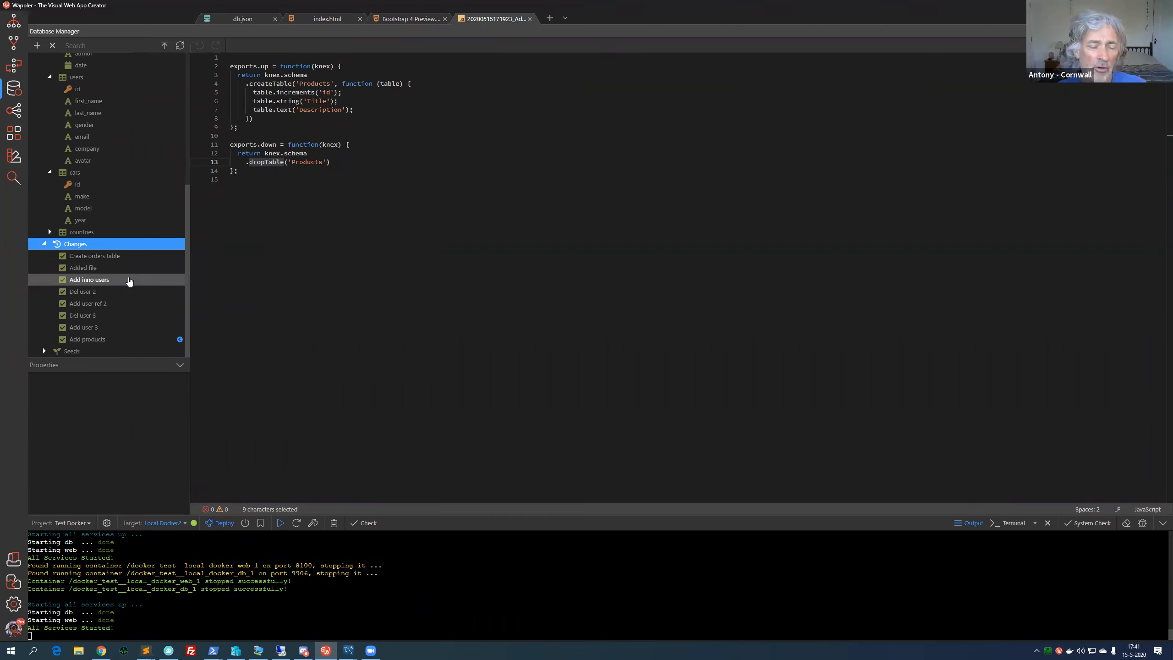
- Open the cars table's data in the Edit Table Data grid
click(100, 352)
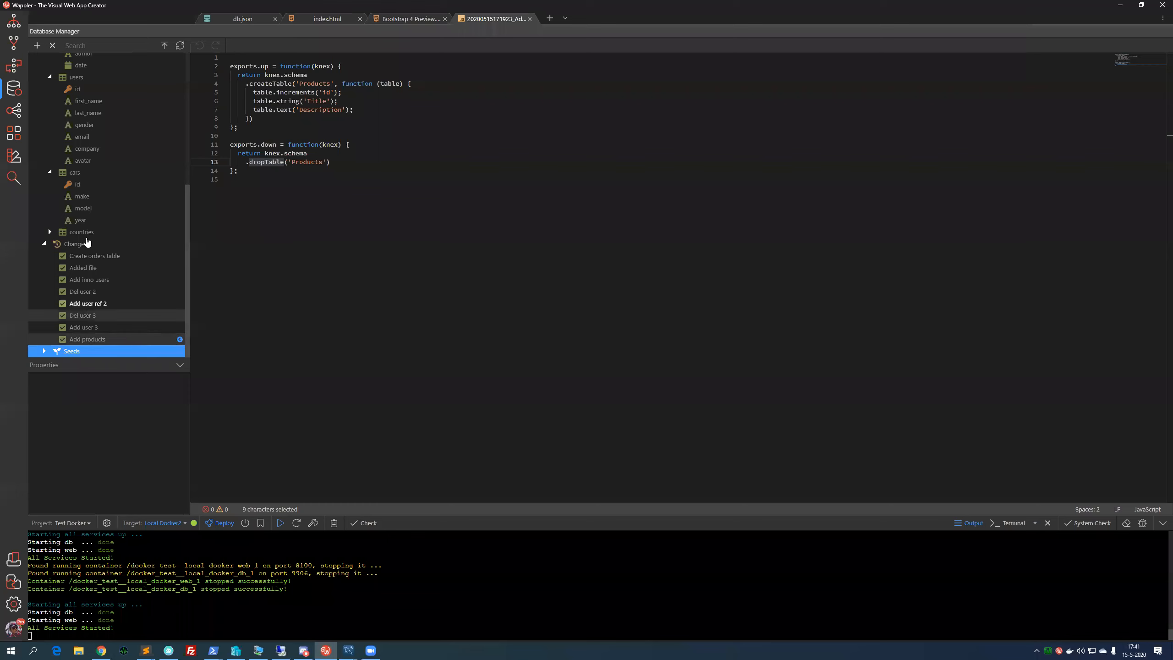
click(89, 174)
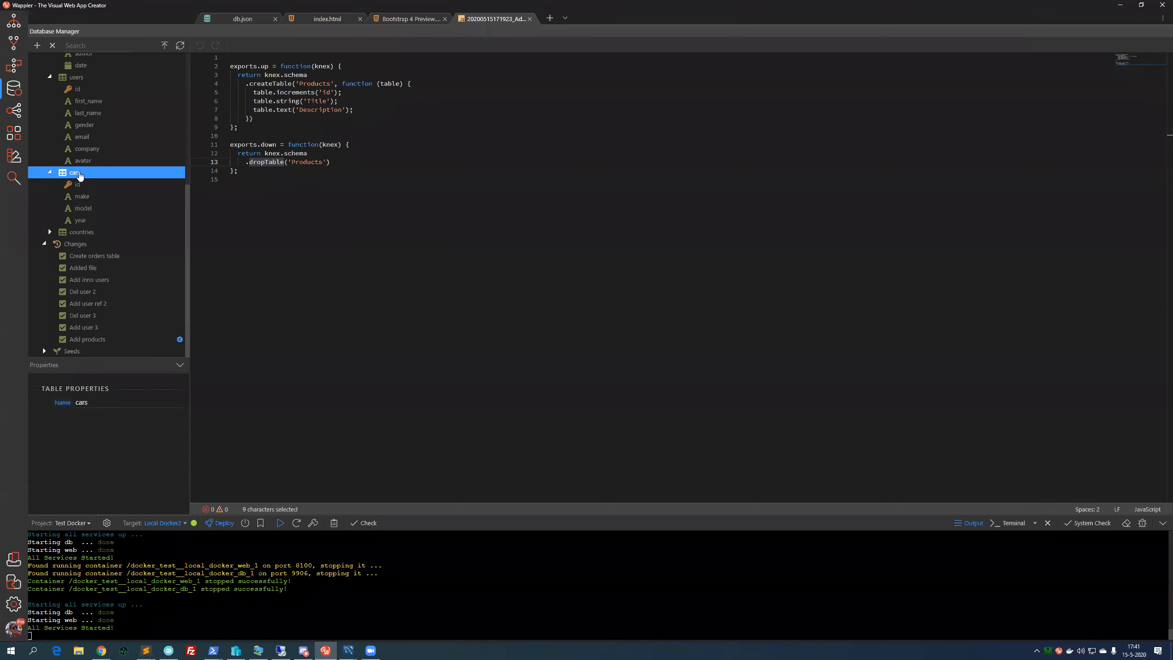
right_click(79, 175)
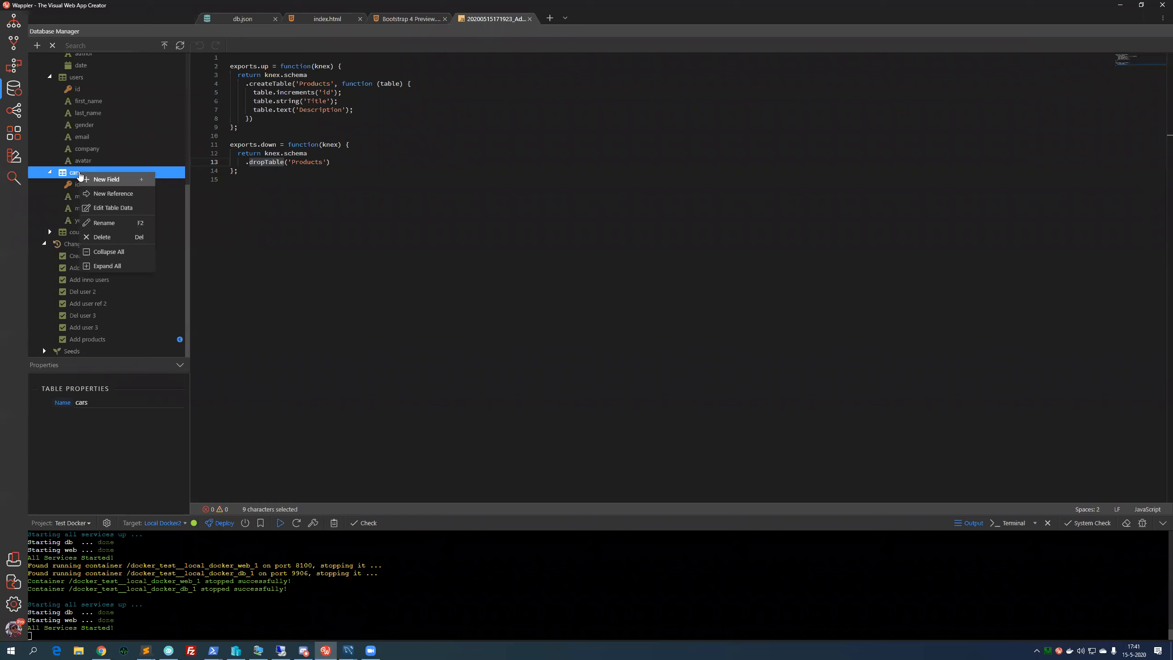
click(100, 208)
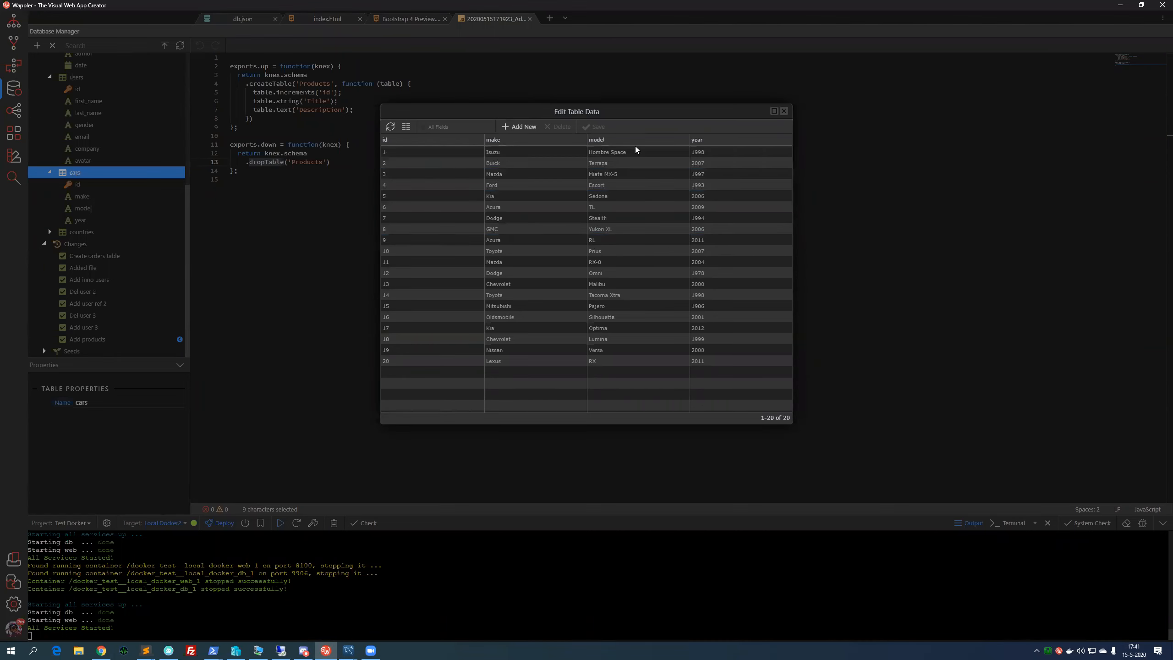
- Change the Ford record's make to Ford22 in the data grid, then close the Edit Table Data window
key(Down)
key(Down)
key(Down)
key(Down)
key(Down)
key(Down)
key(Down)
click(572, 262)
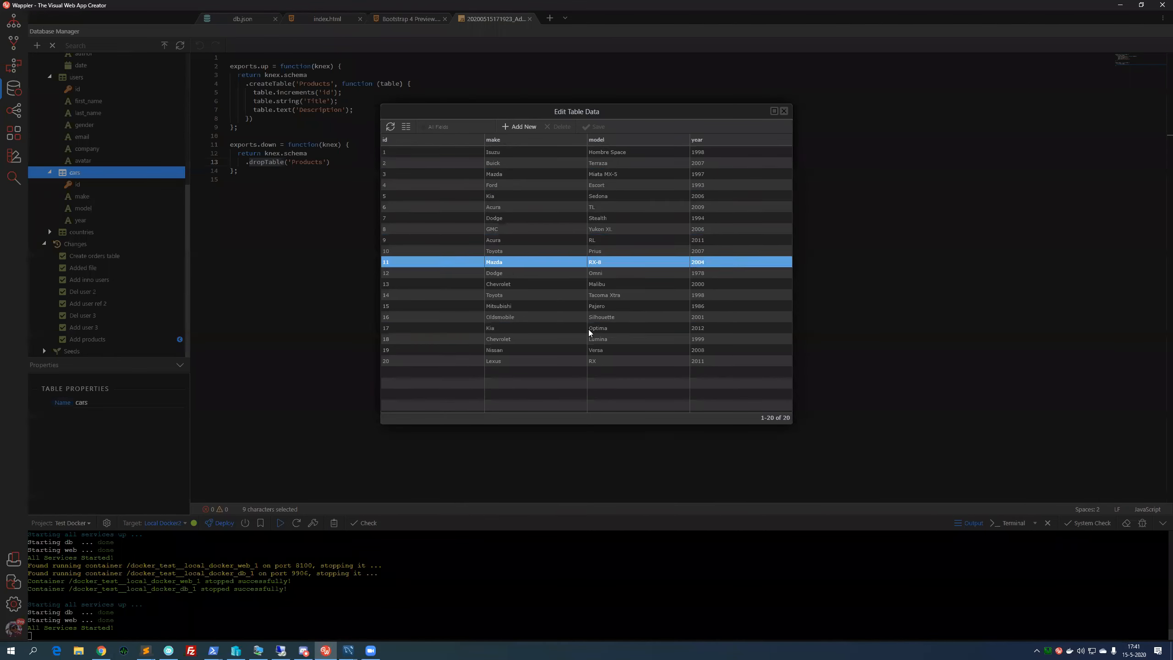
click(542, 275)
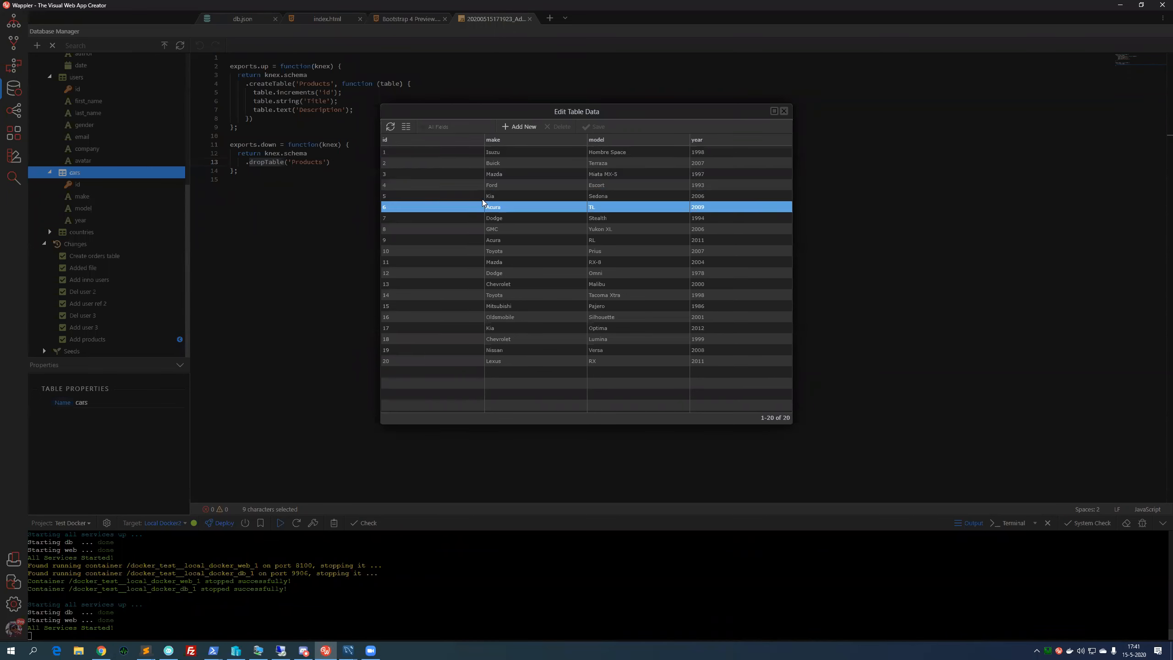
click(533, 187)
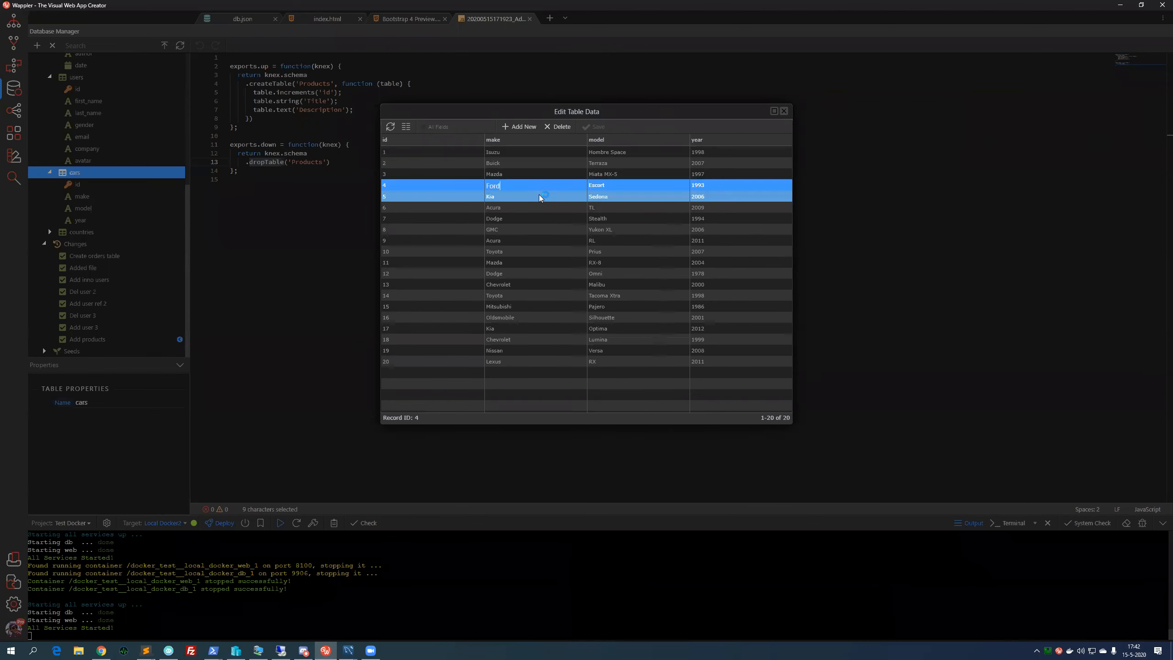
text(22)
click(535, 207)
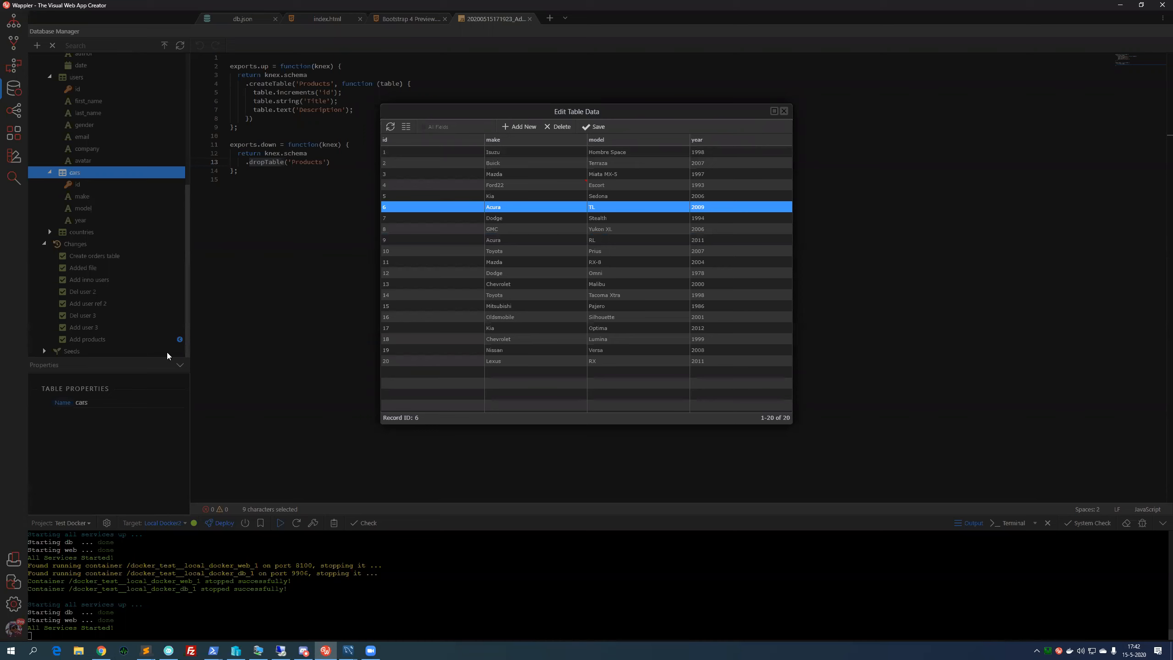
click(783, 112)
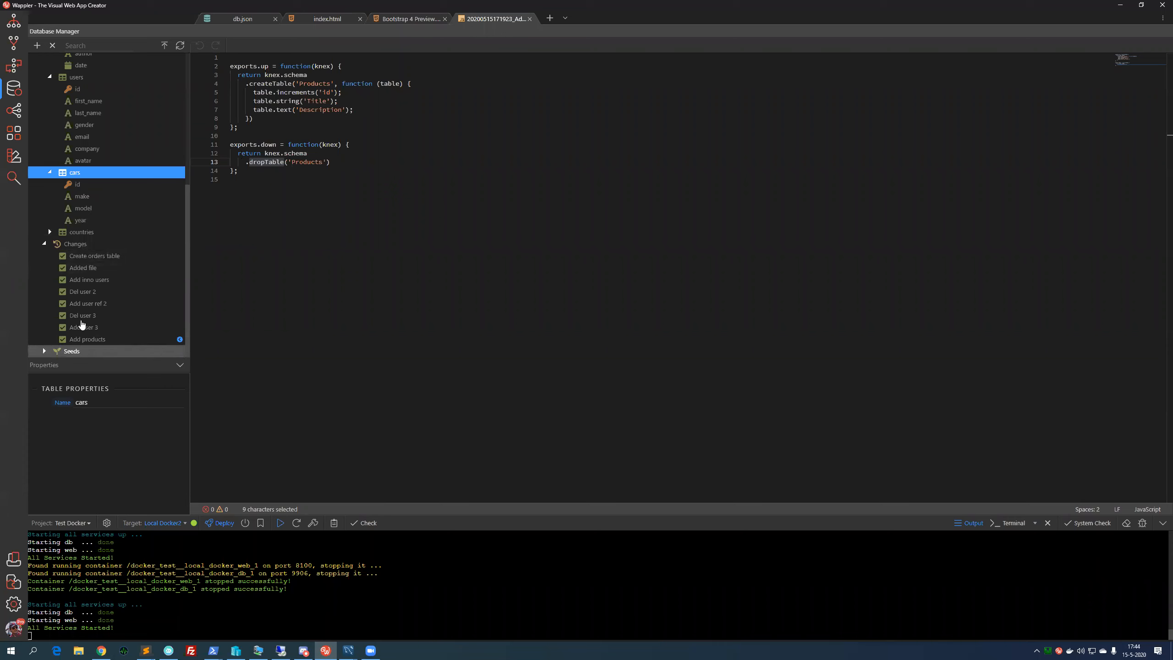
- Select the Changes and Seeds nodes and scroll through the database tree to review them
click(85, 244)
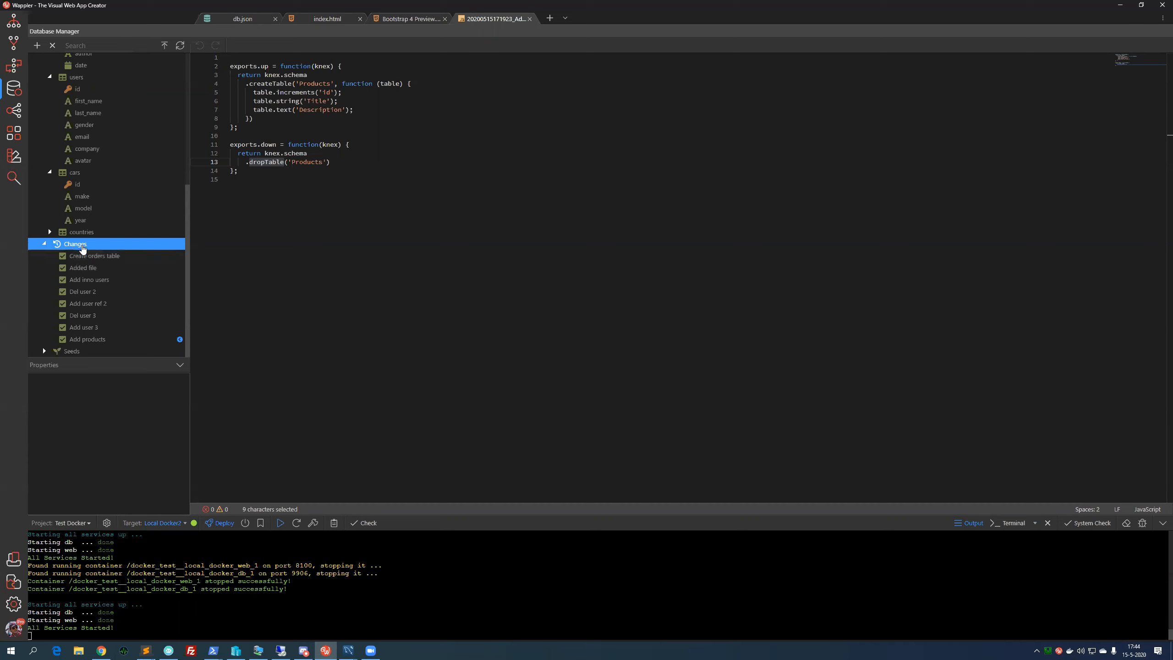
click(71, 353)
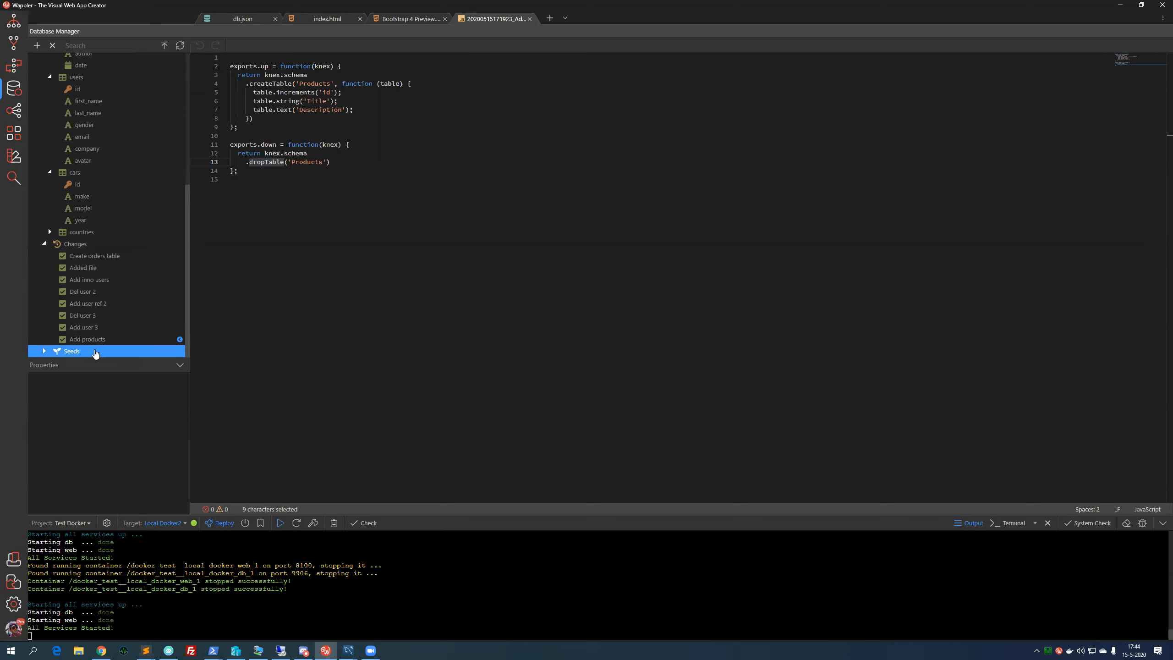
scroll(97, 332, up, 1)
scroll(97, 332, up, 2)
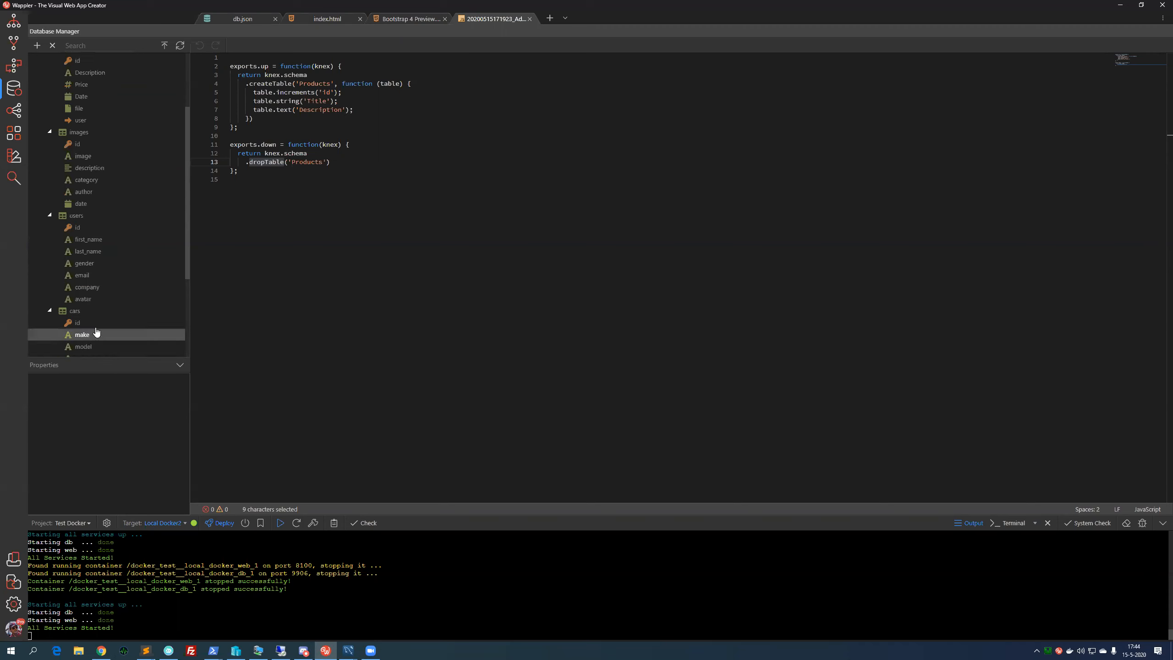
scroll(97, 333, down, 3)
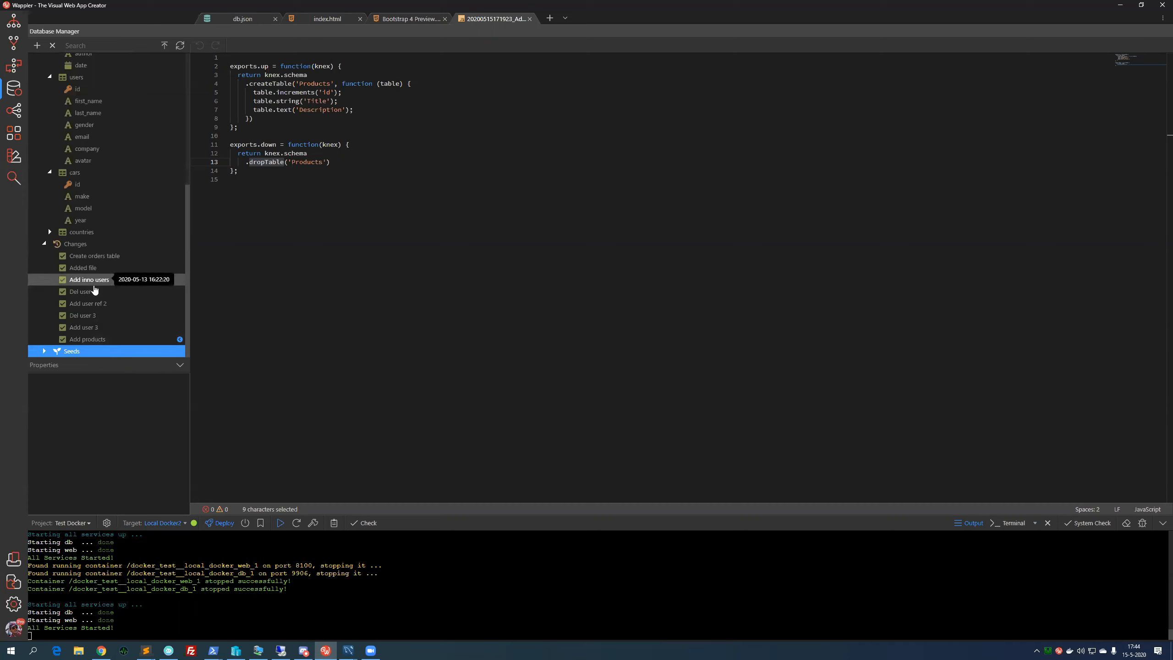
scroll(113, 256, up, 5)
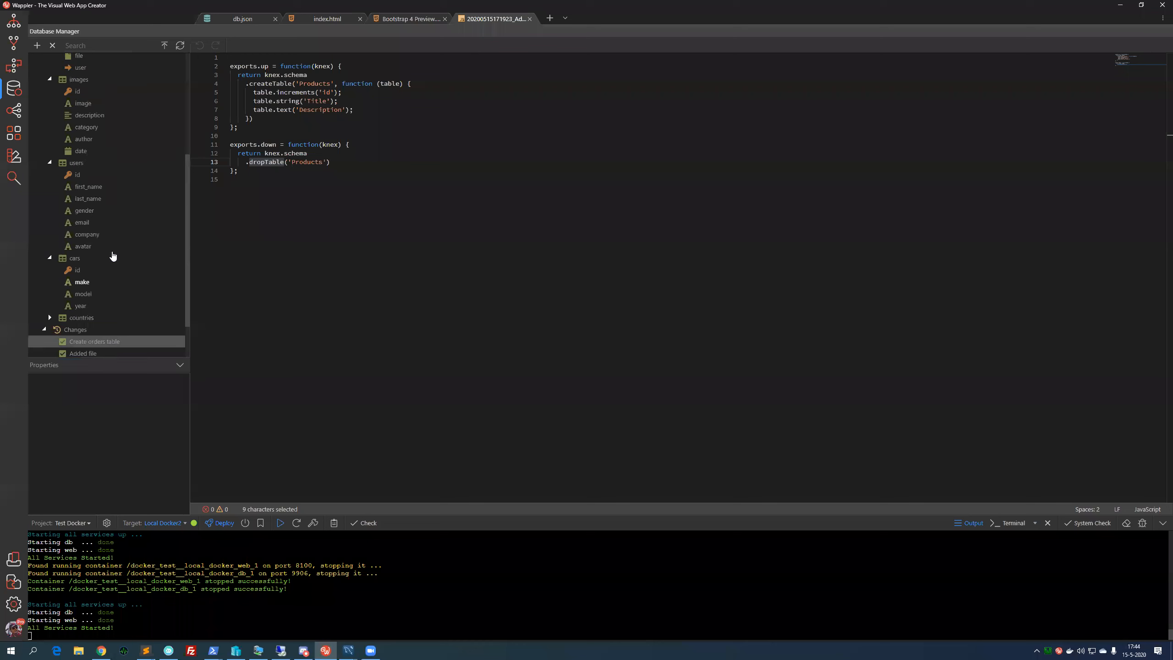
- Collapse the Products, Orders, images, users and cars tables in the database tree
click(49, 94)
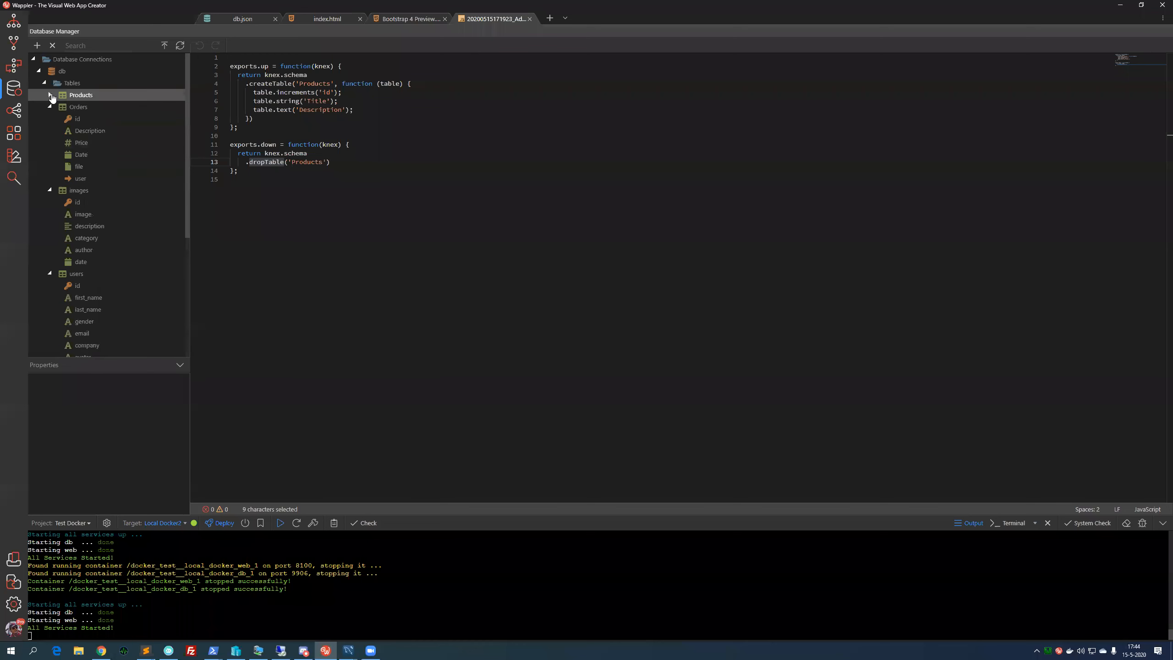
click(50, 106)
click(50, 118)
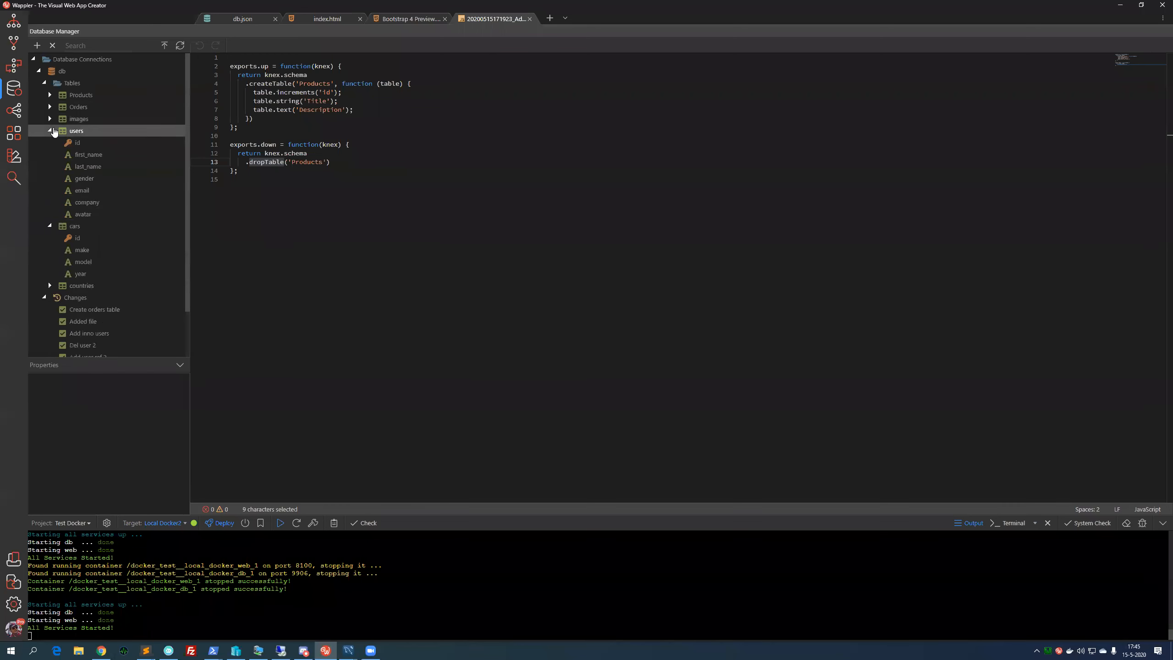
click(50, 130)
click(50, 143)
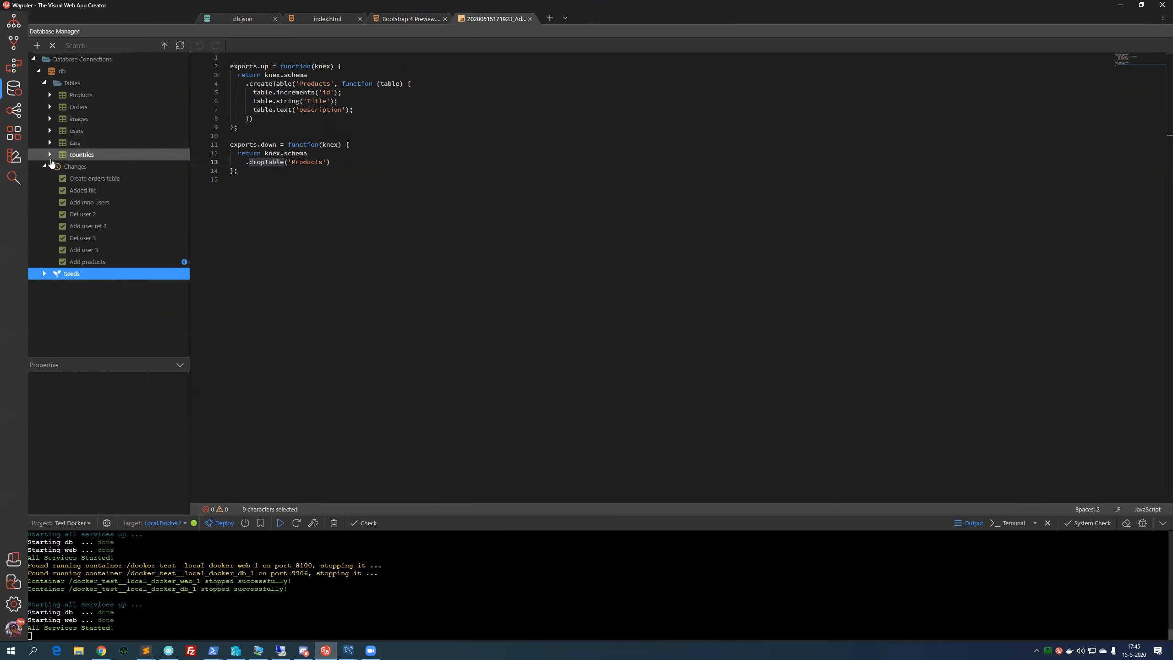
- Select the cars table, then select and expand the users table to show its fields
click(93, 146)
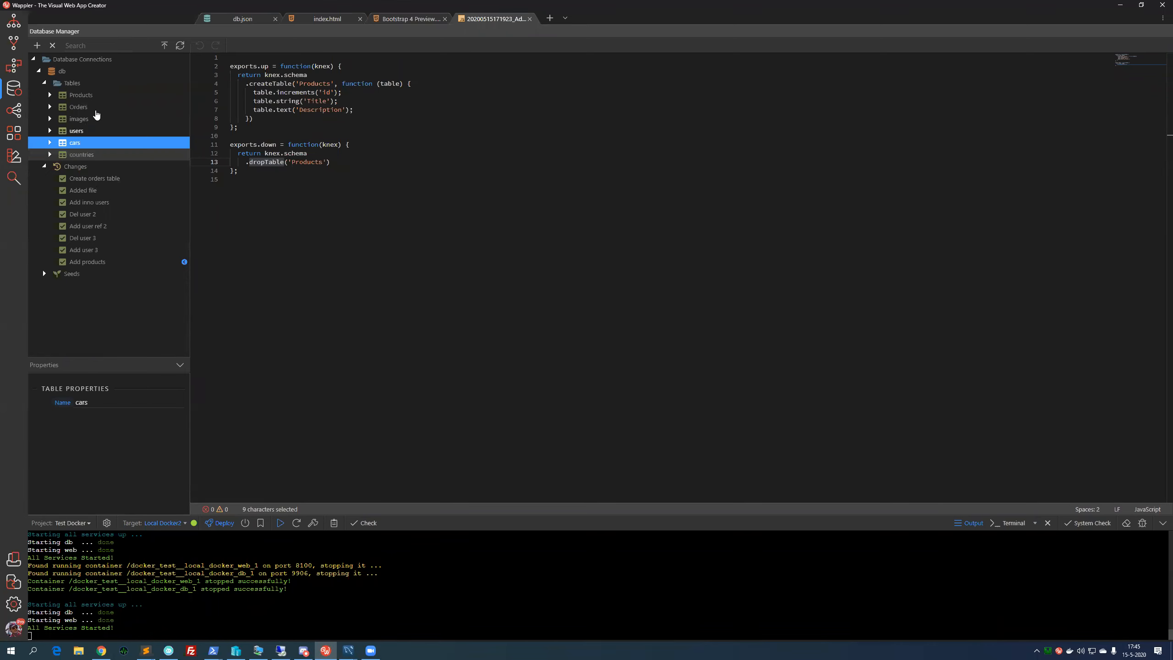
click(97, 131)
click(50, 131)
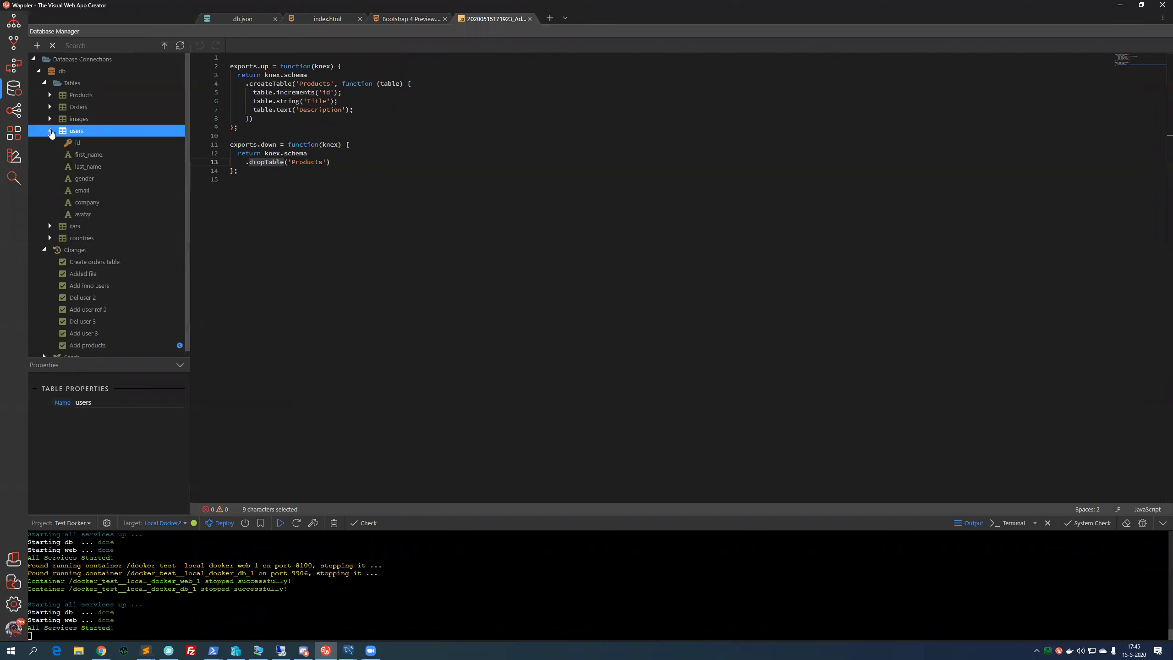